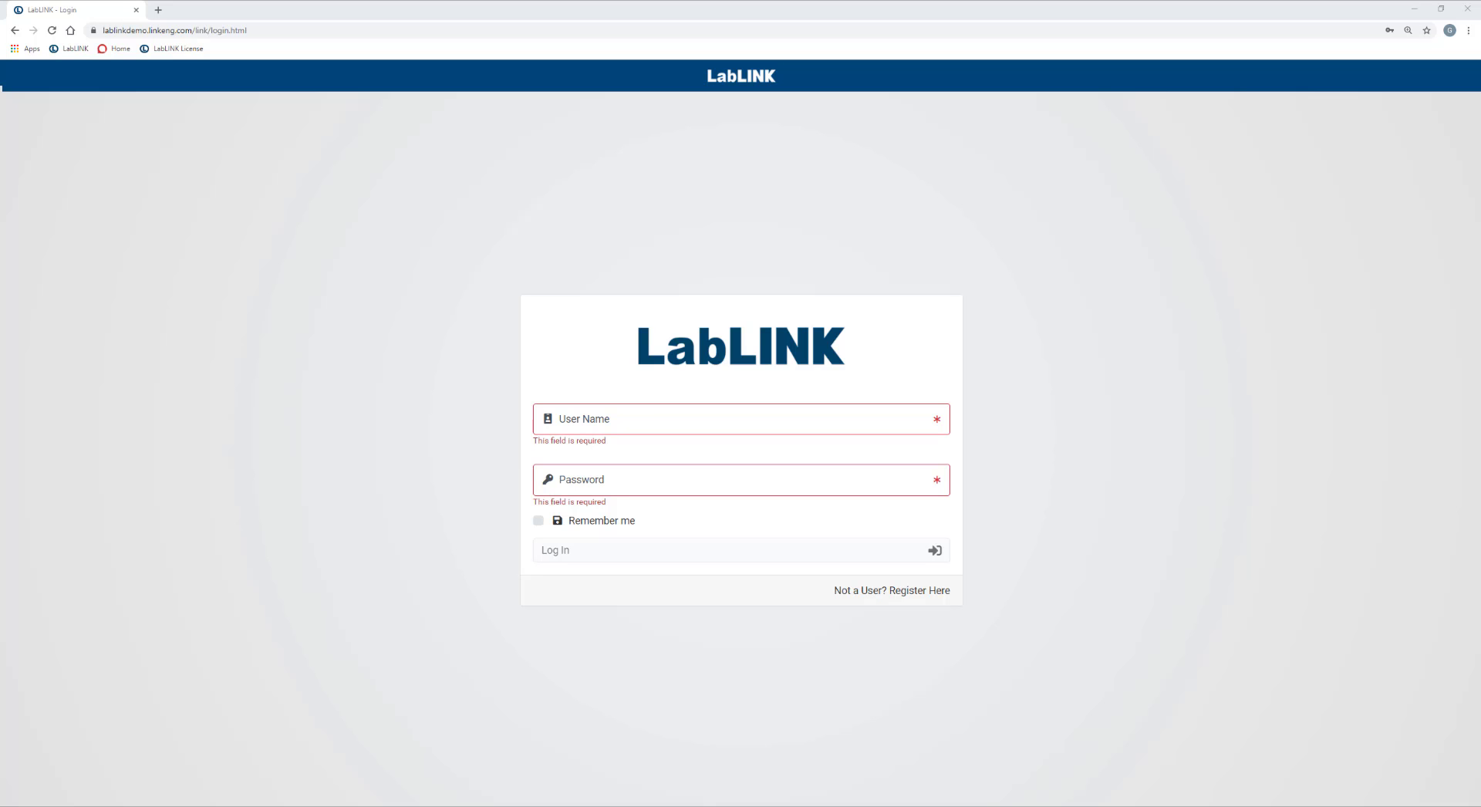
# Reload the LabLINK login page from the lablinkdemo address.
pyautogui.click(185, 30)
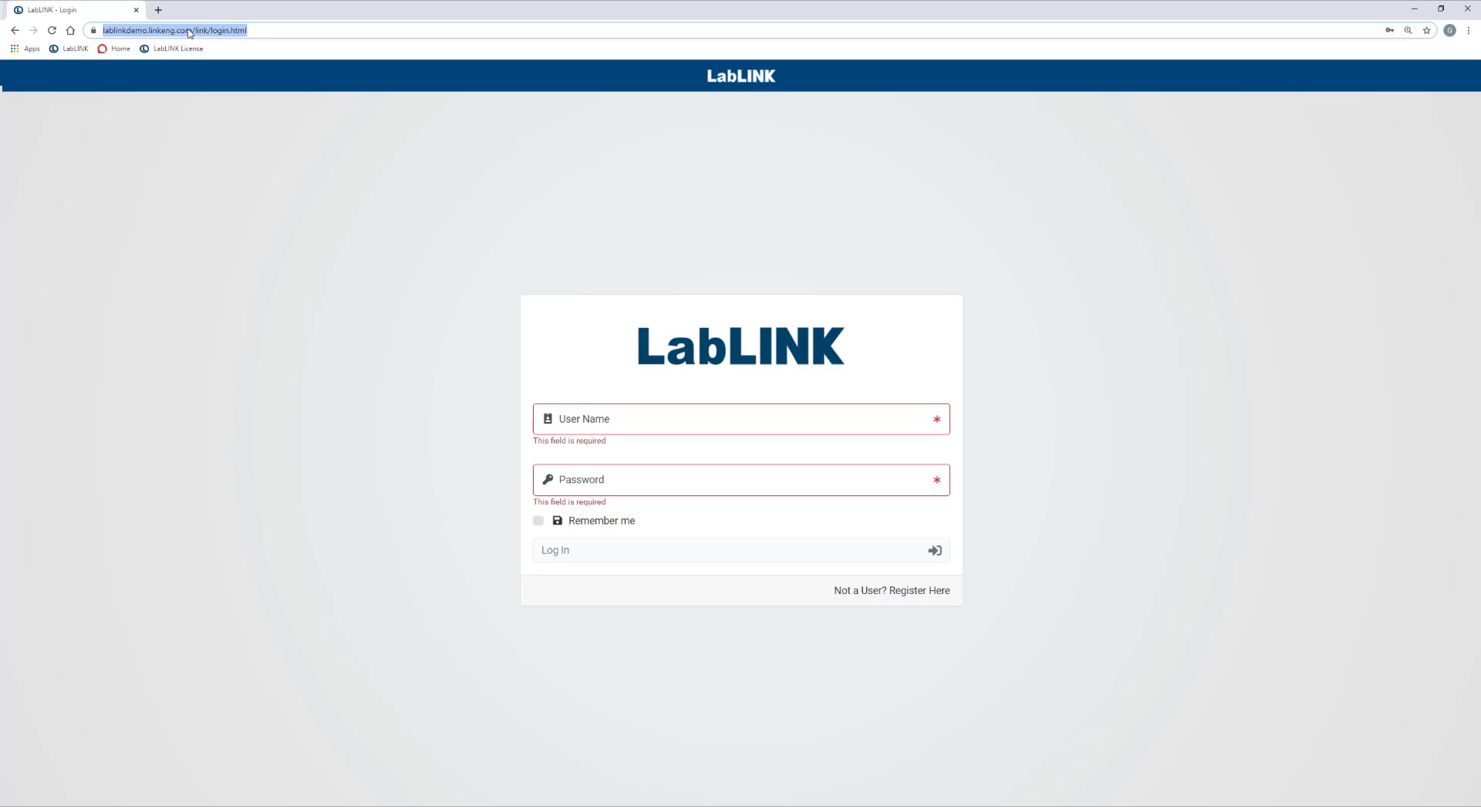
pyautogui.write('lablinkdemo')
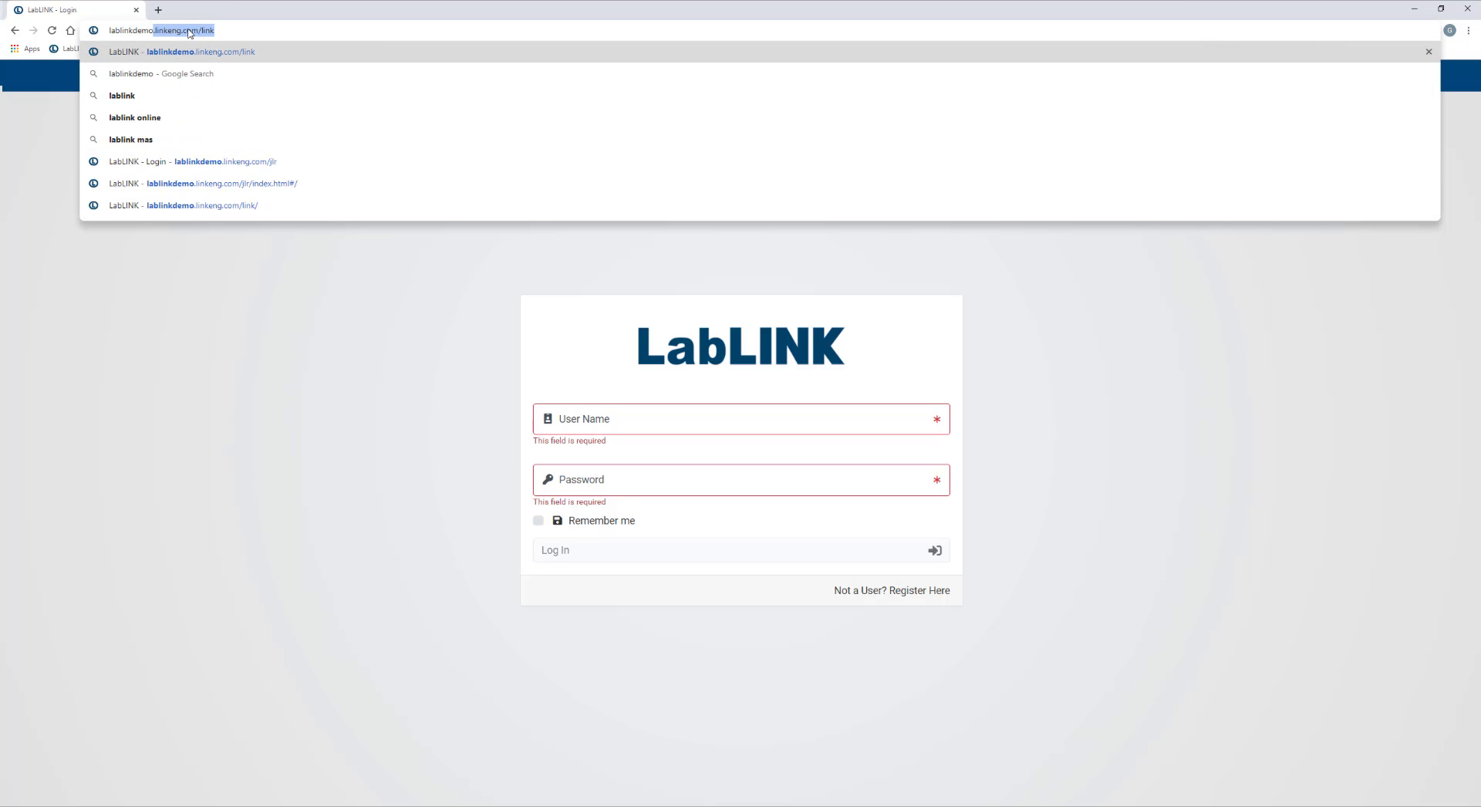
pyautogui.press('Return')
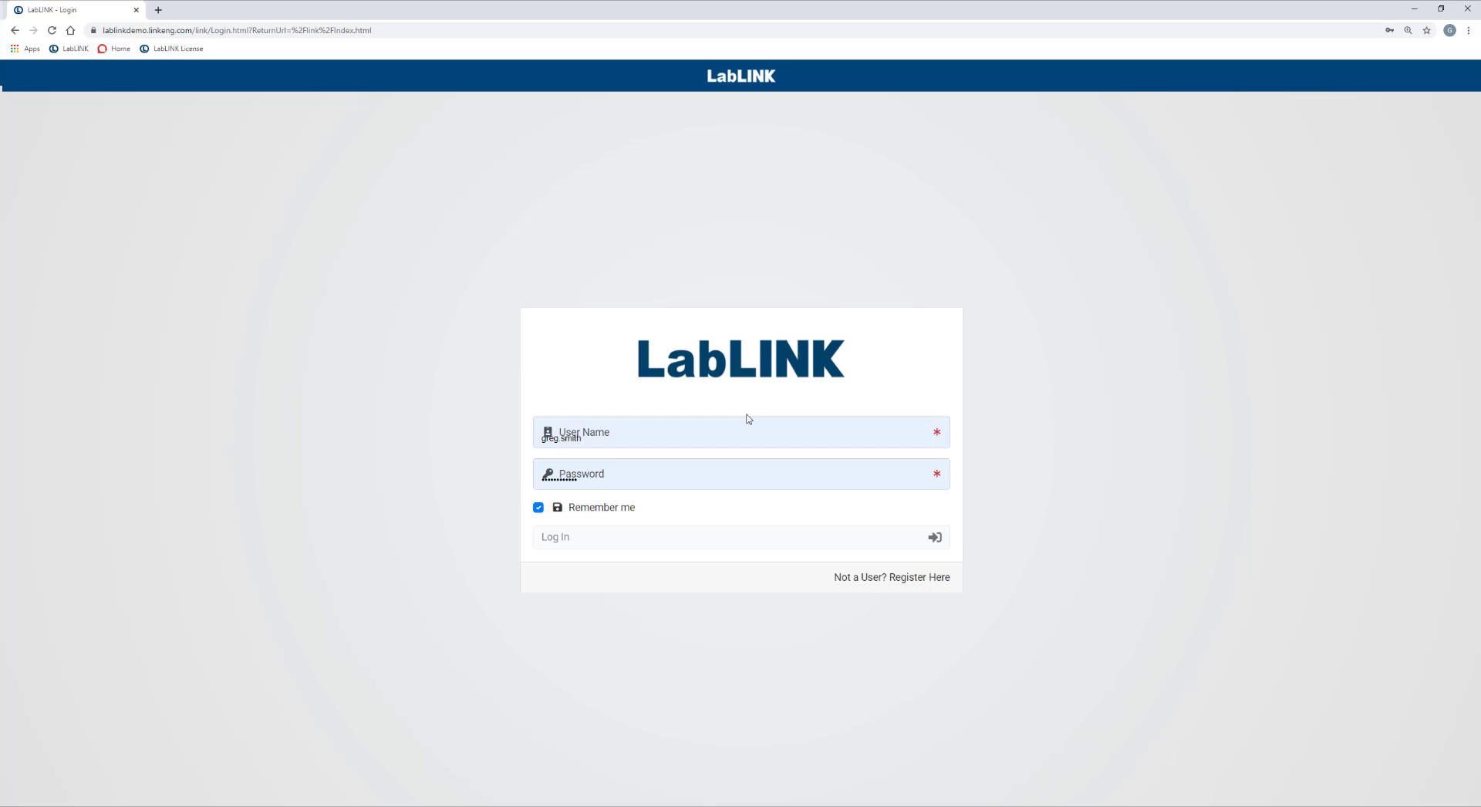
# Clear the autofilled user name and password from the login fields.
pyautogui.click(539, 444)
pyautogui.moveTo(539, 444); pyautogui.dragTo(321, 446)
pyautogui.moveTo(691, 440); pyautogui.dragTo(420, 442)
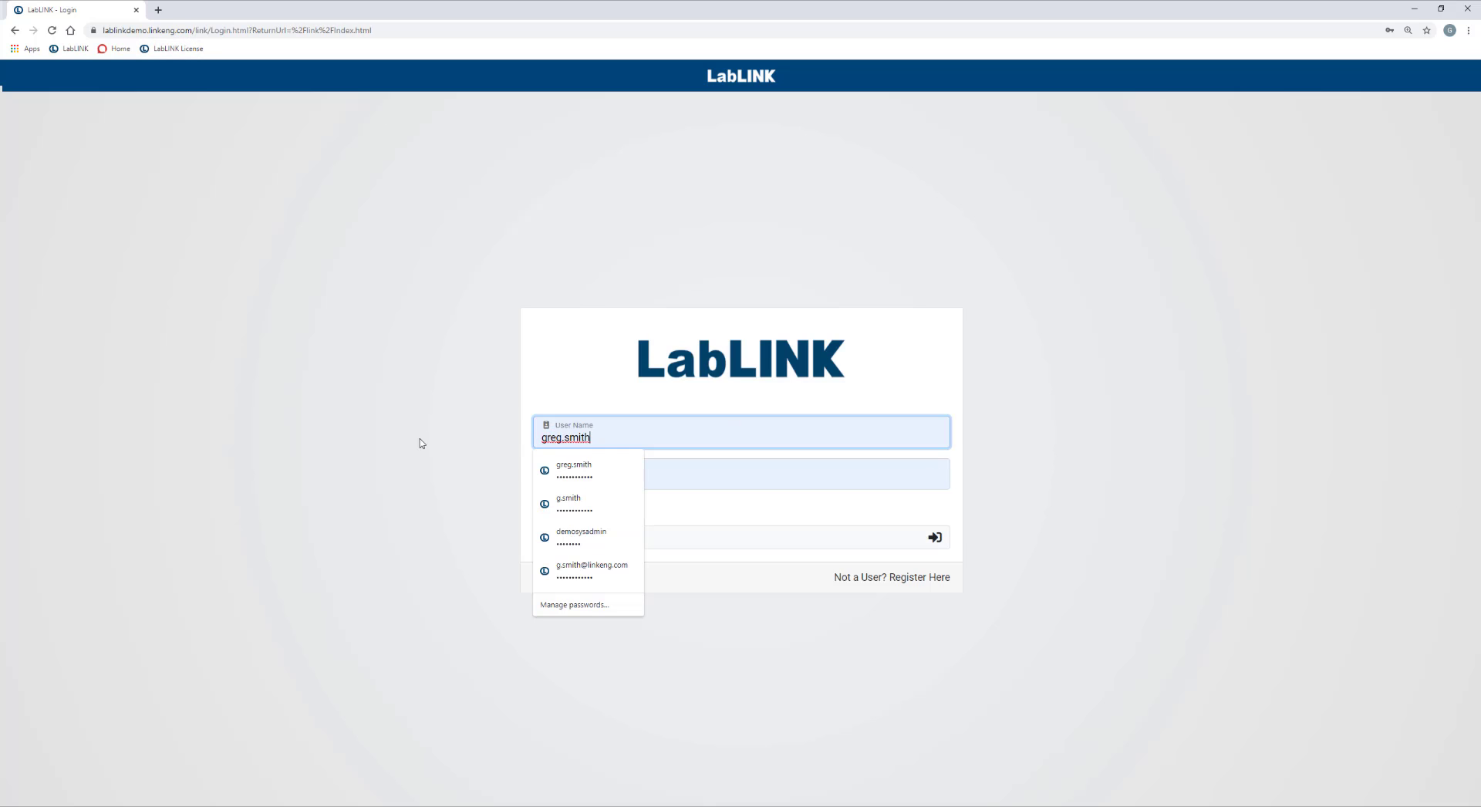
pyautogui.click(670, 485)
pyautogui.moveTo(668, 486); pyautogui.dragTo(447, 483)
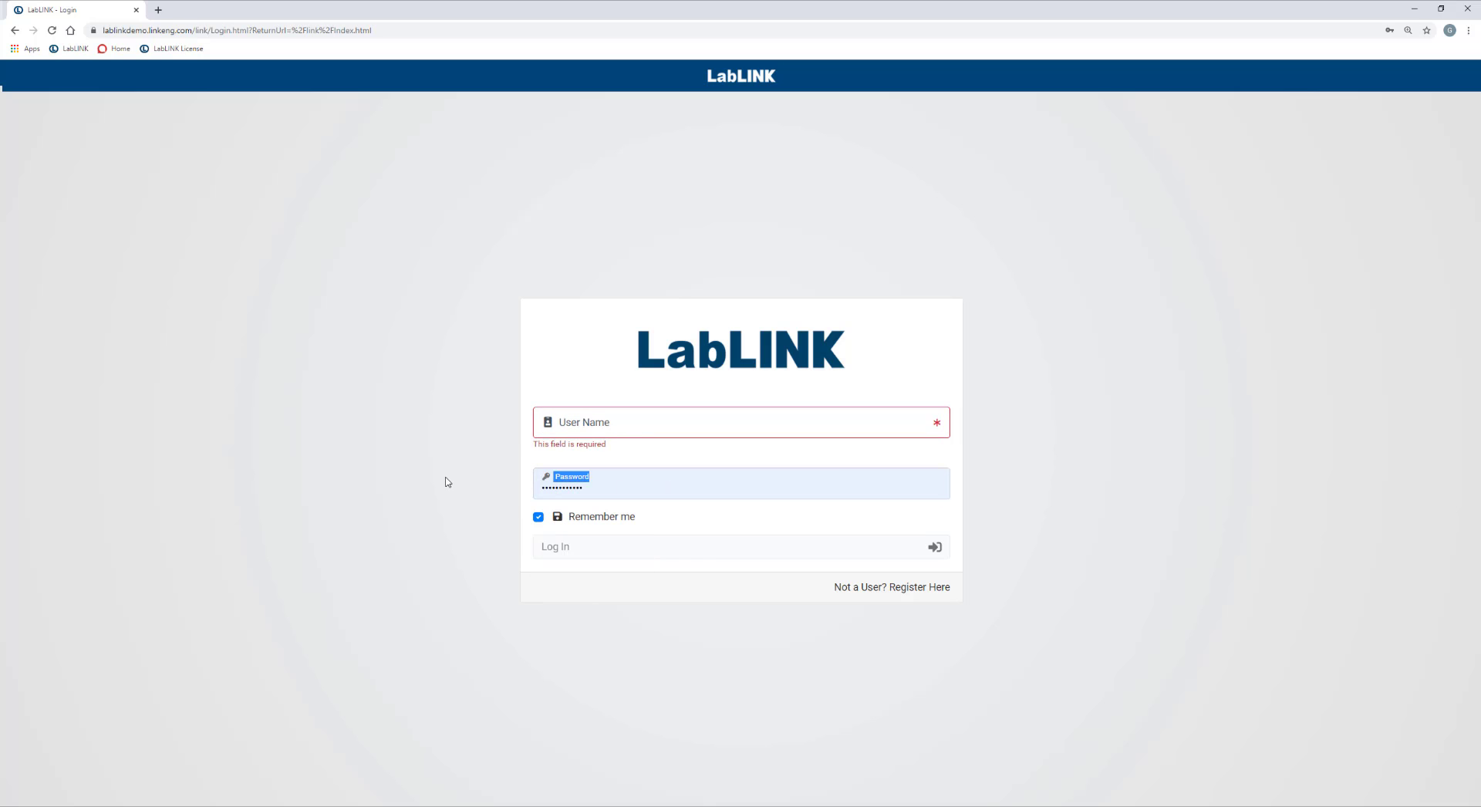
pyautogui.moveTo(610, 495); pyautogui.dragTo(437, 504)
pyautogui.press('BackSpace')
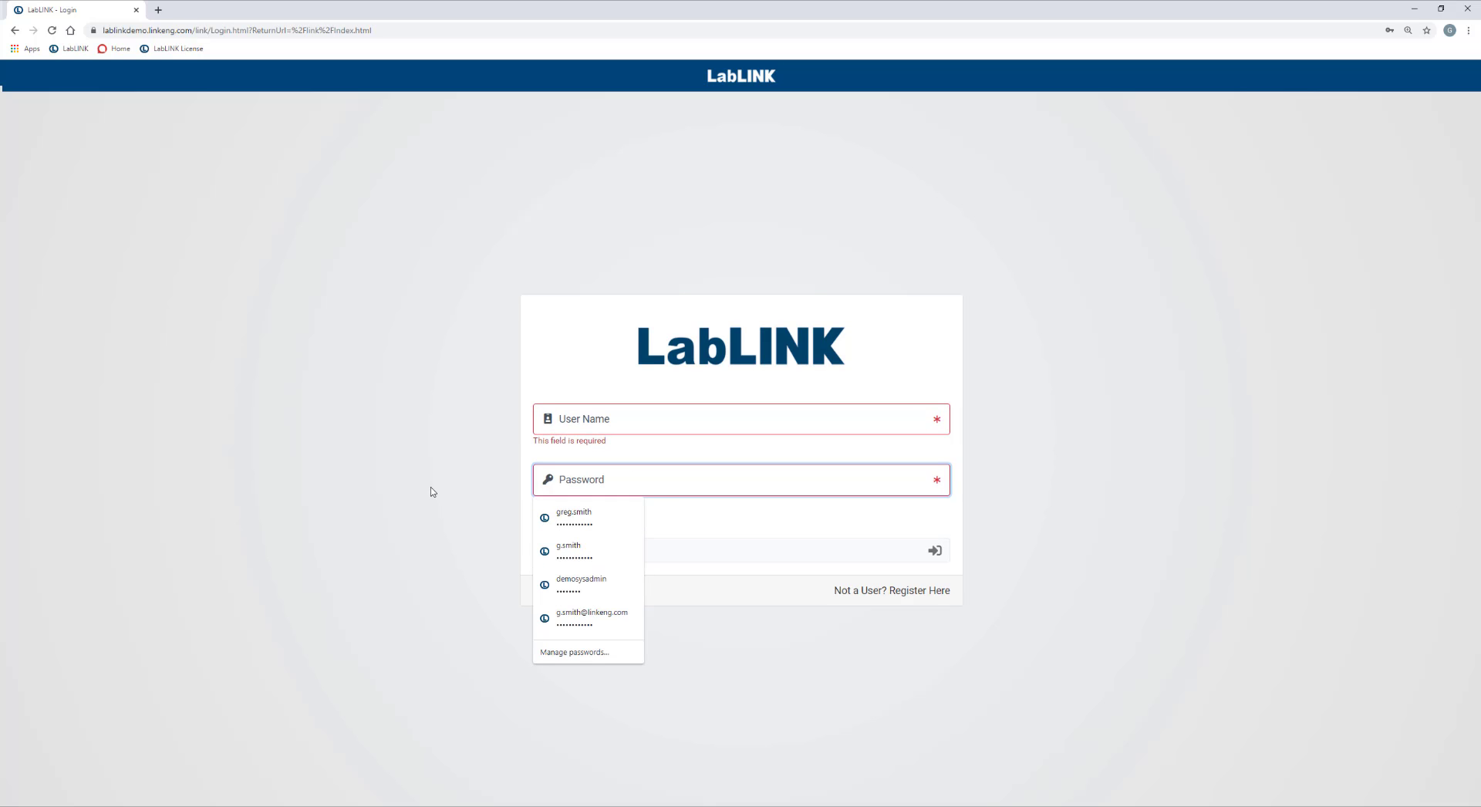
pyautogui.click(432, 492)
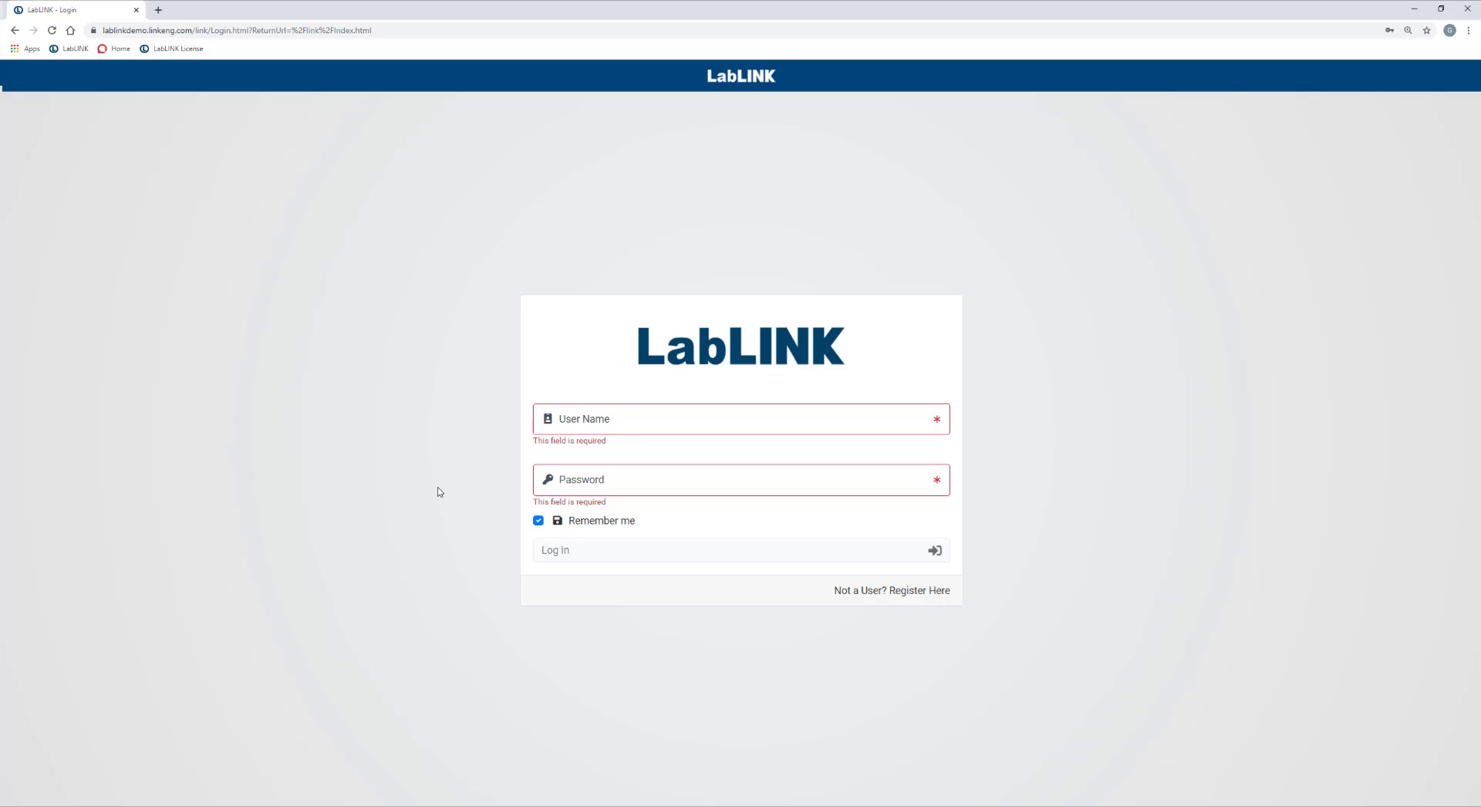
# Open the new-user registration form and choose the LabLINK account type.
pyautogui.click(902, 594)
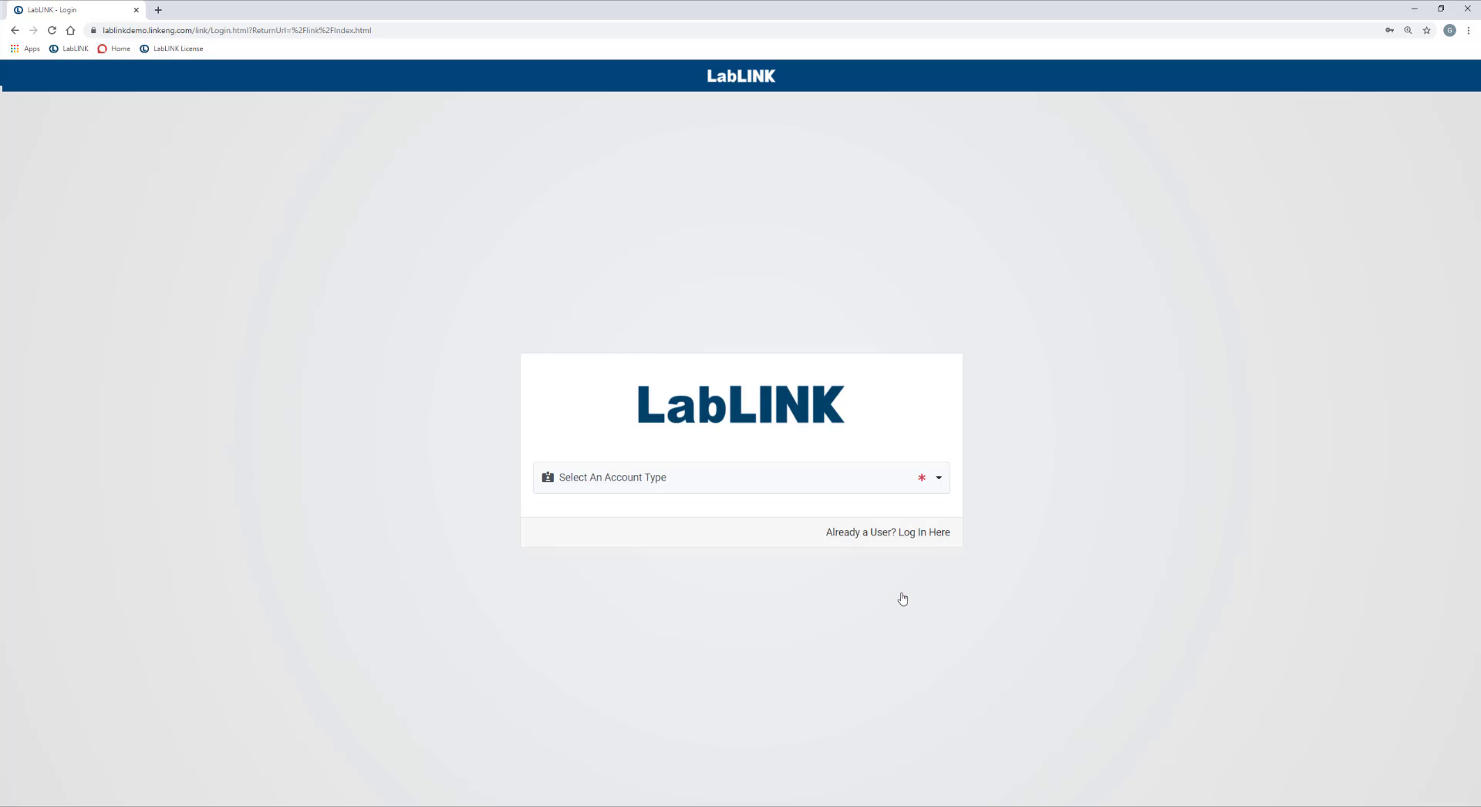
pyautogui.click(641, 485)
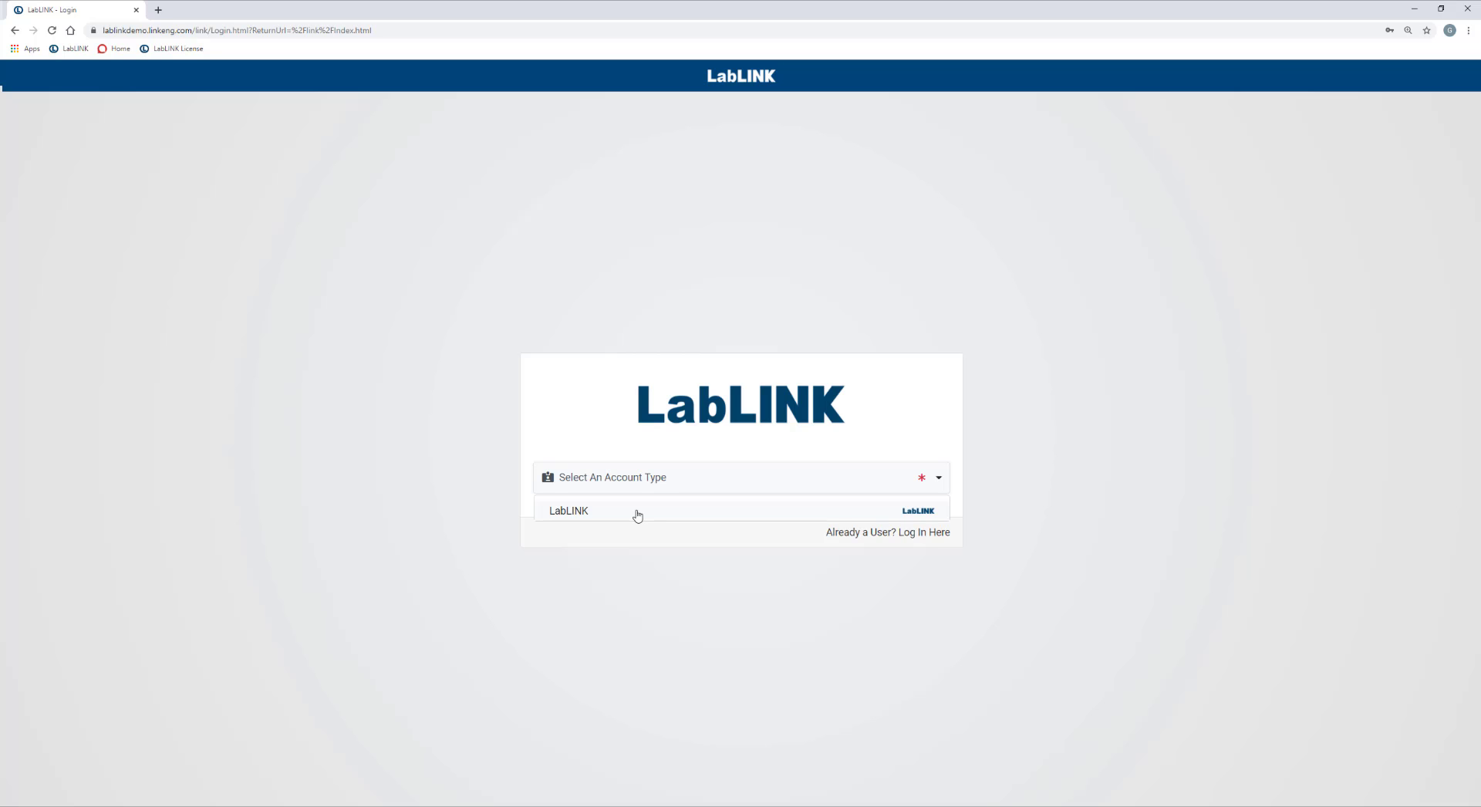
pyautogui.click(637, 512)
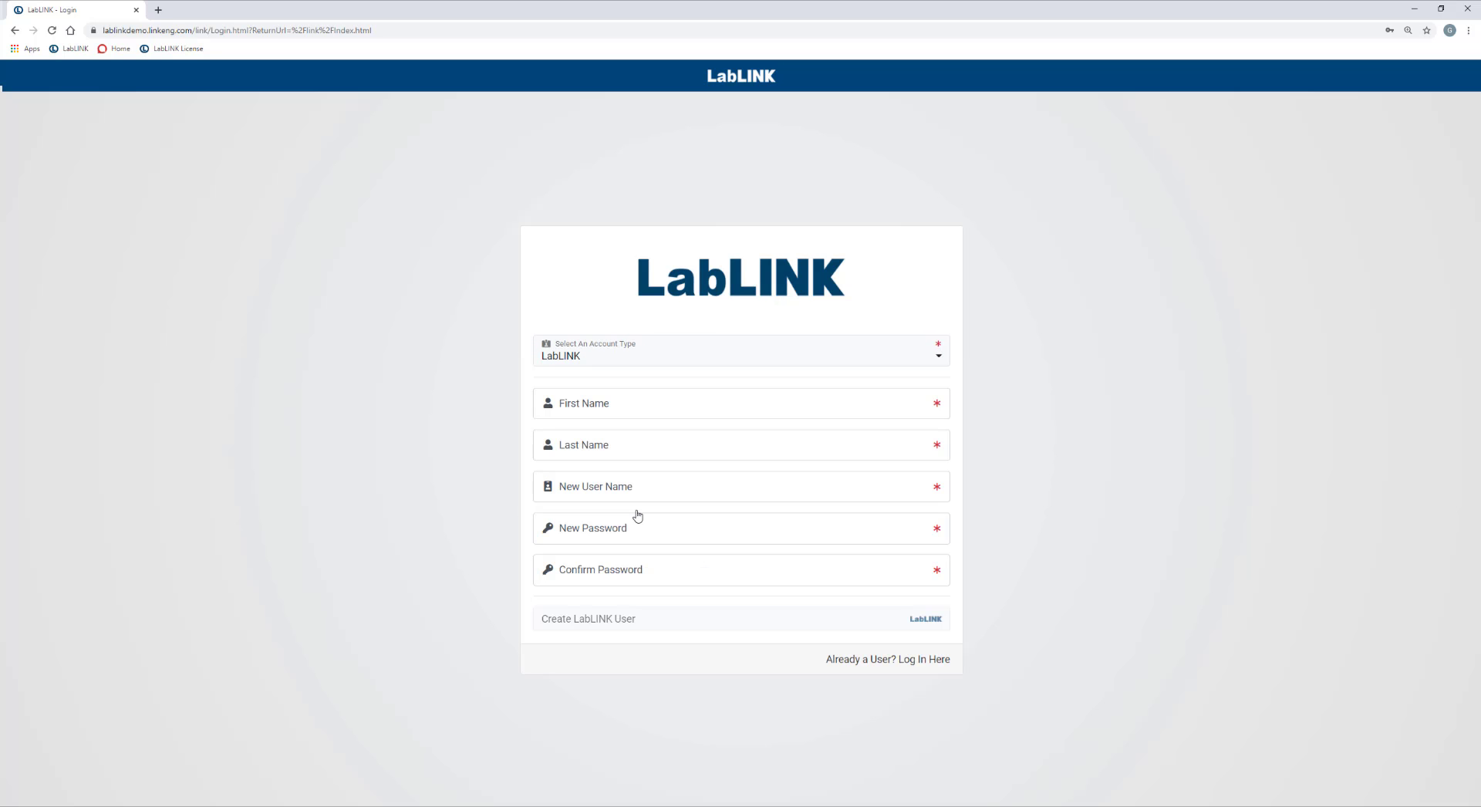
# Fill in the new user's first name, last name, user name, password and password confirmation.
pyautogui.click(608, 406)
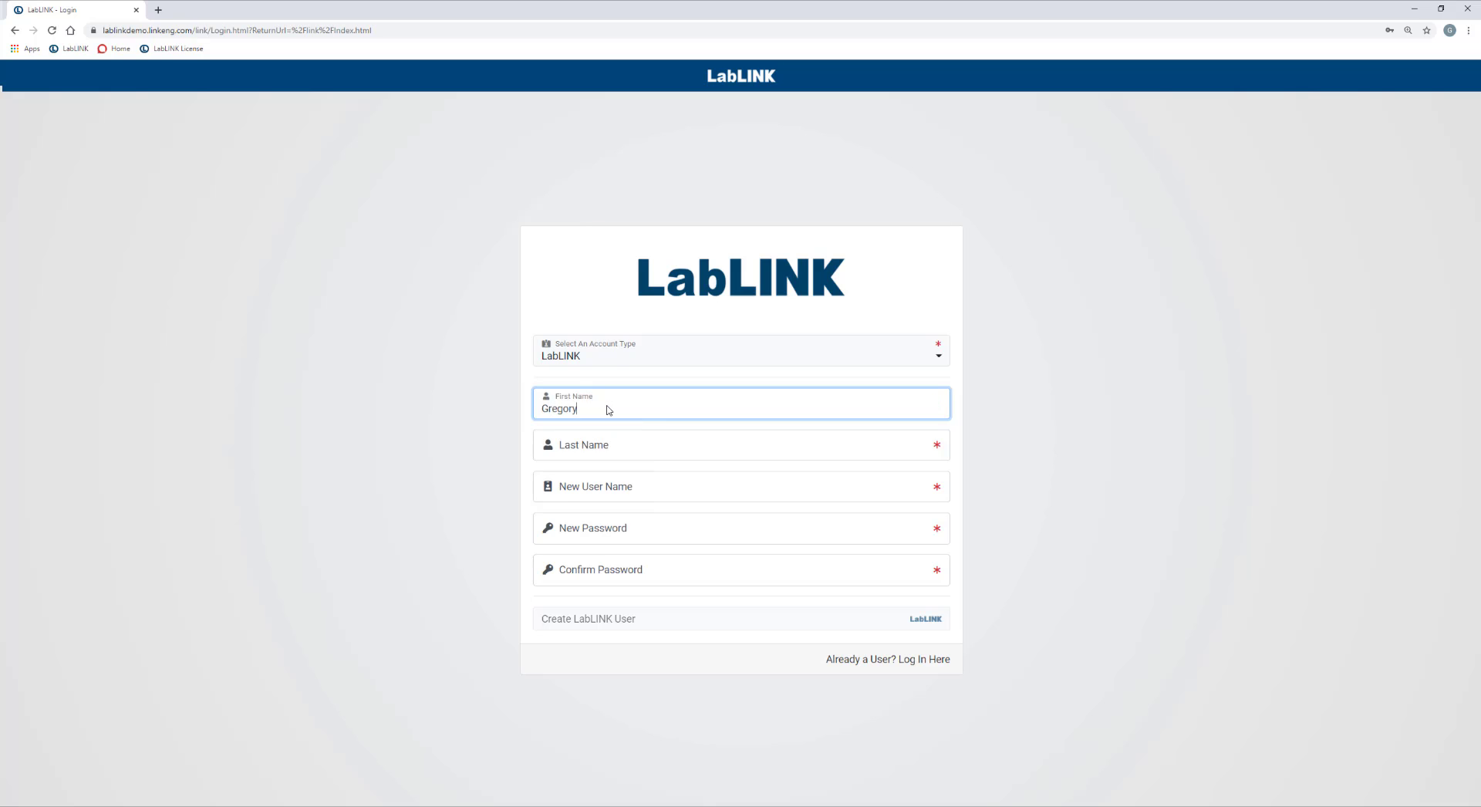
pyautogui.press('Tab')
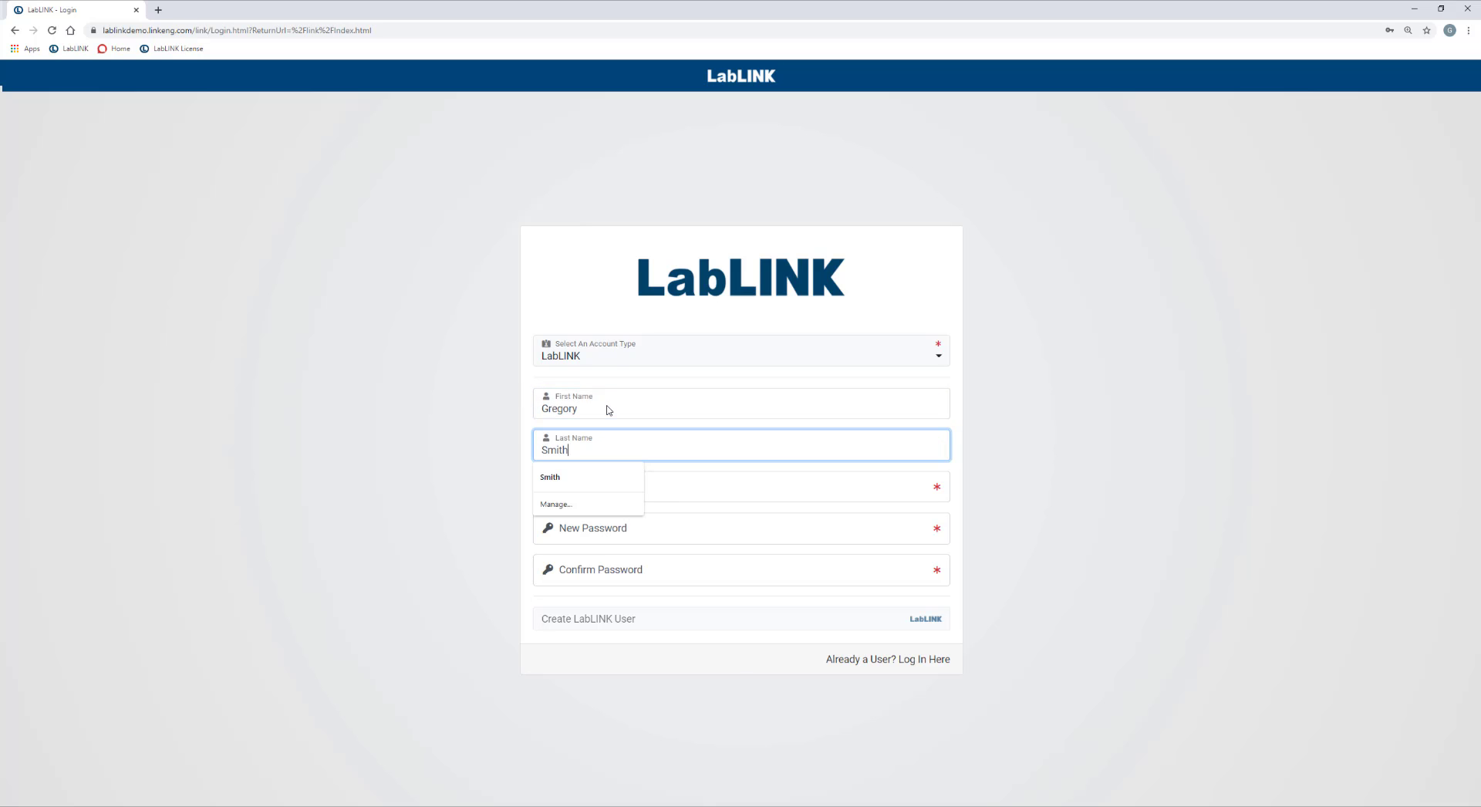
pyautogui.press('Tab')
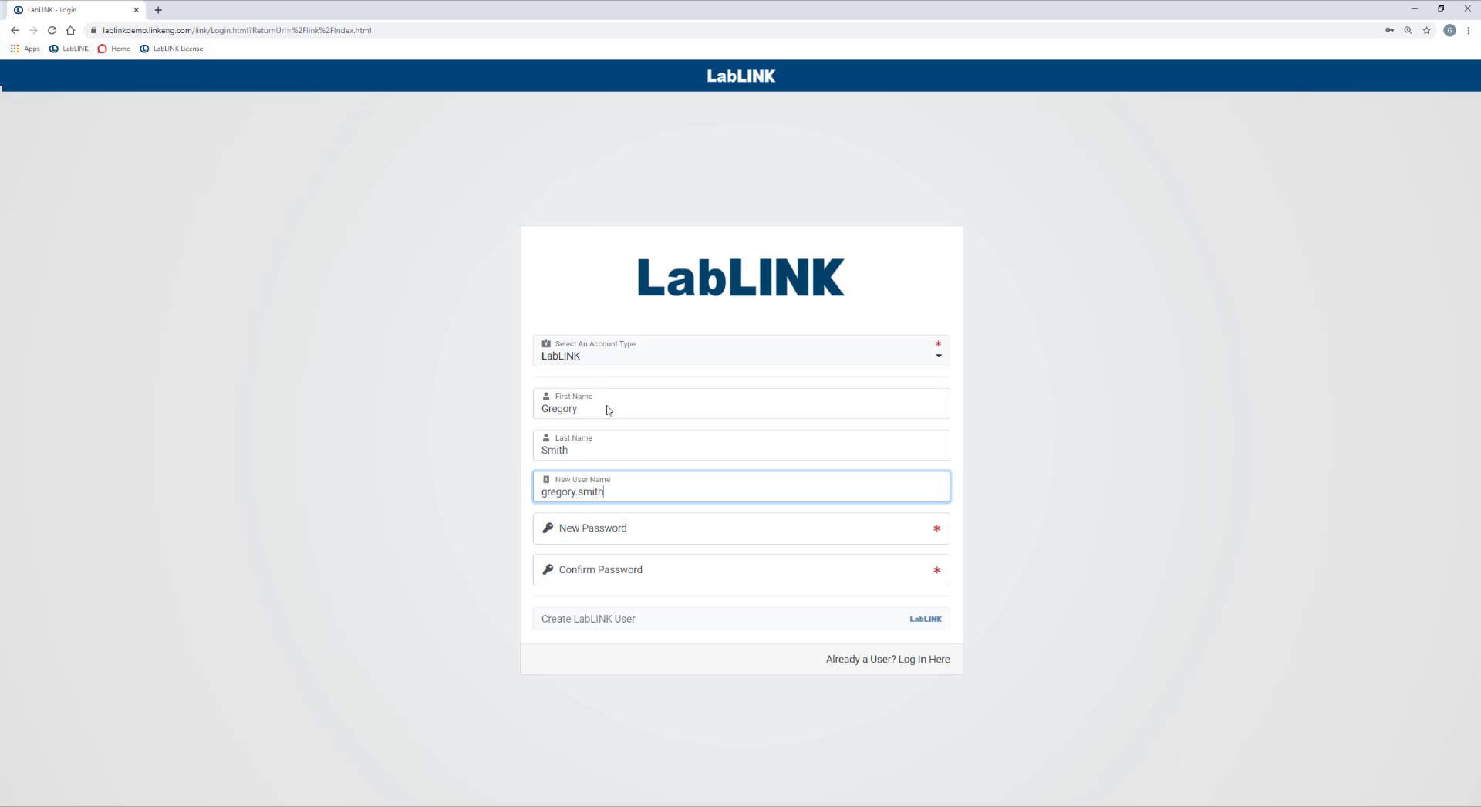
pyautogui.press('Tab')
pyautogui.write('Password123')
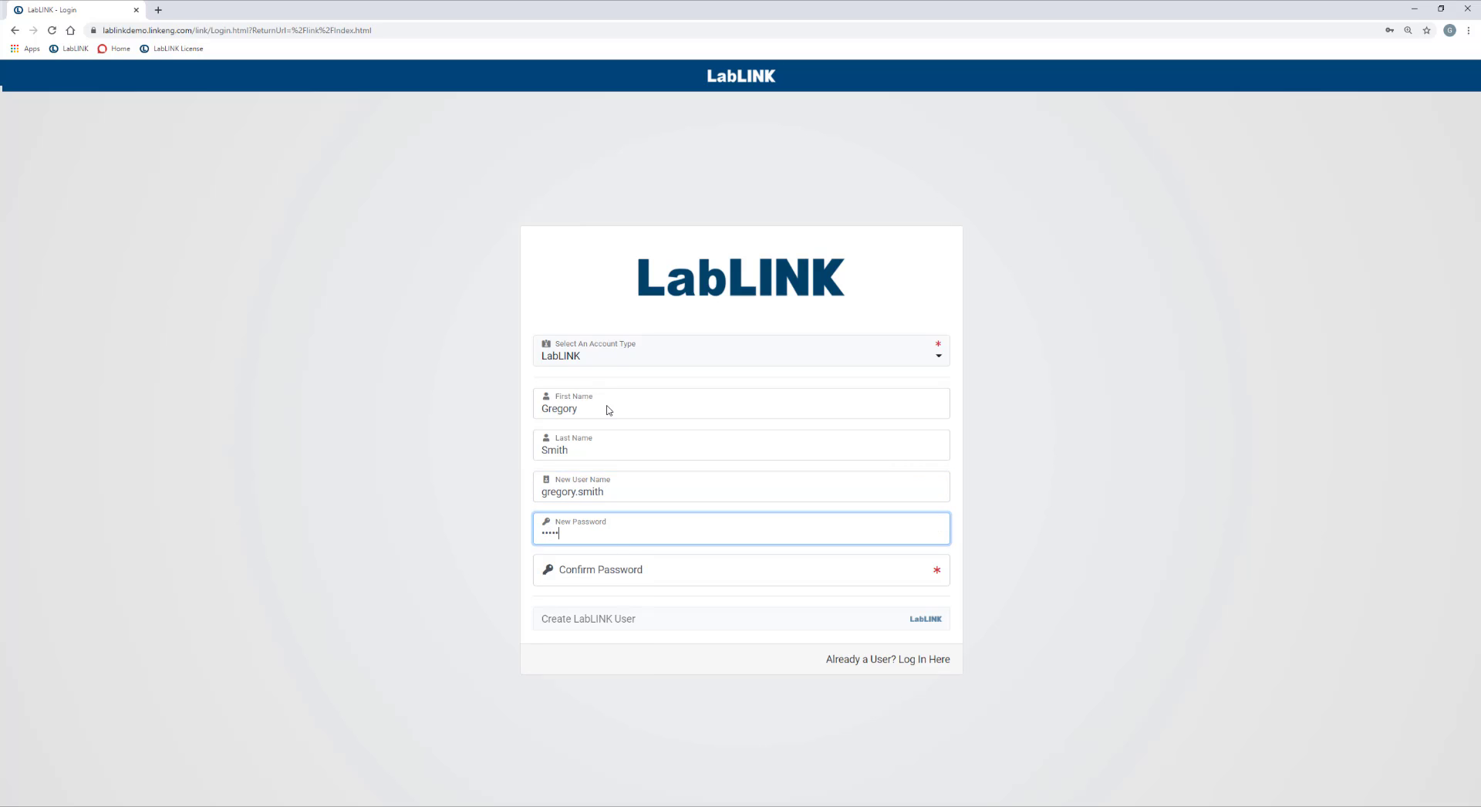
pyautogui.press('Tab')
pyautogui.write('Password123')
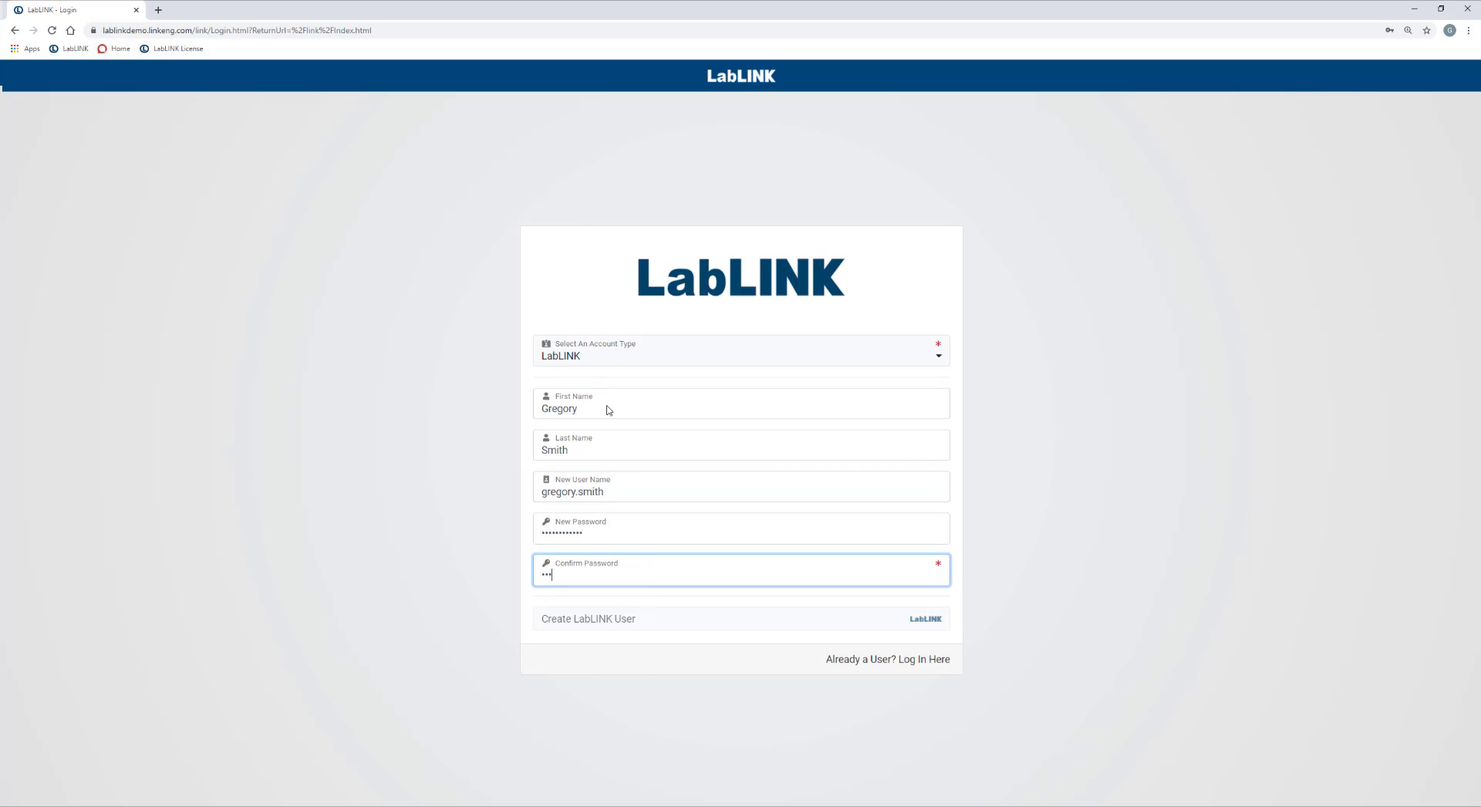
pyautogui.write('!')
pyautogui.press('Tab')
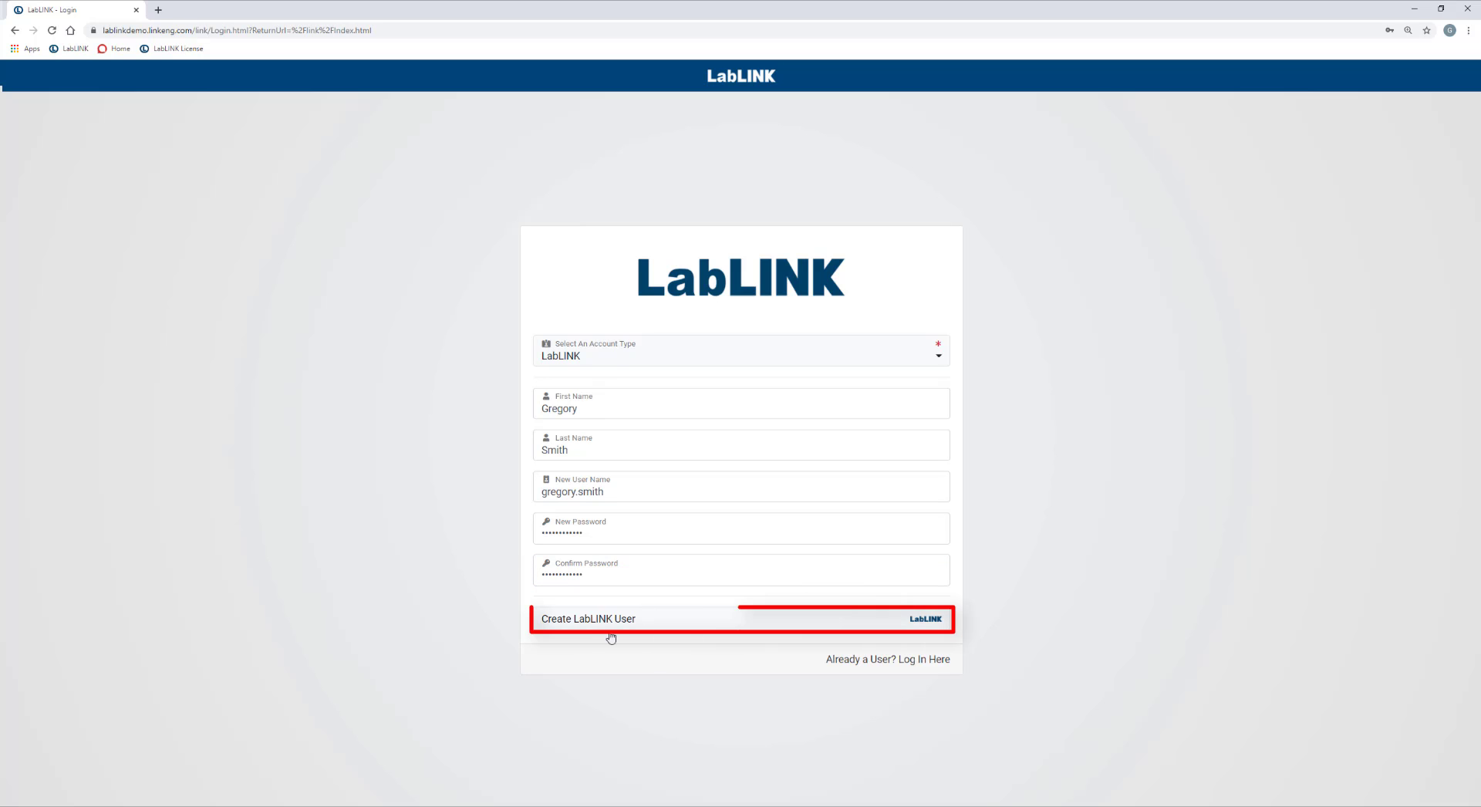
# Create the LabLINK user, then enter its user name and password on the login form and sign in.
pyautogui.click(586, 628)
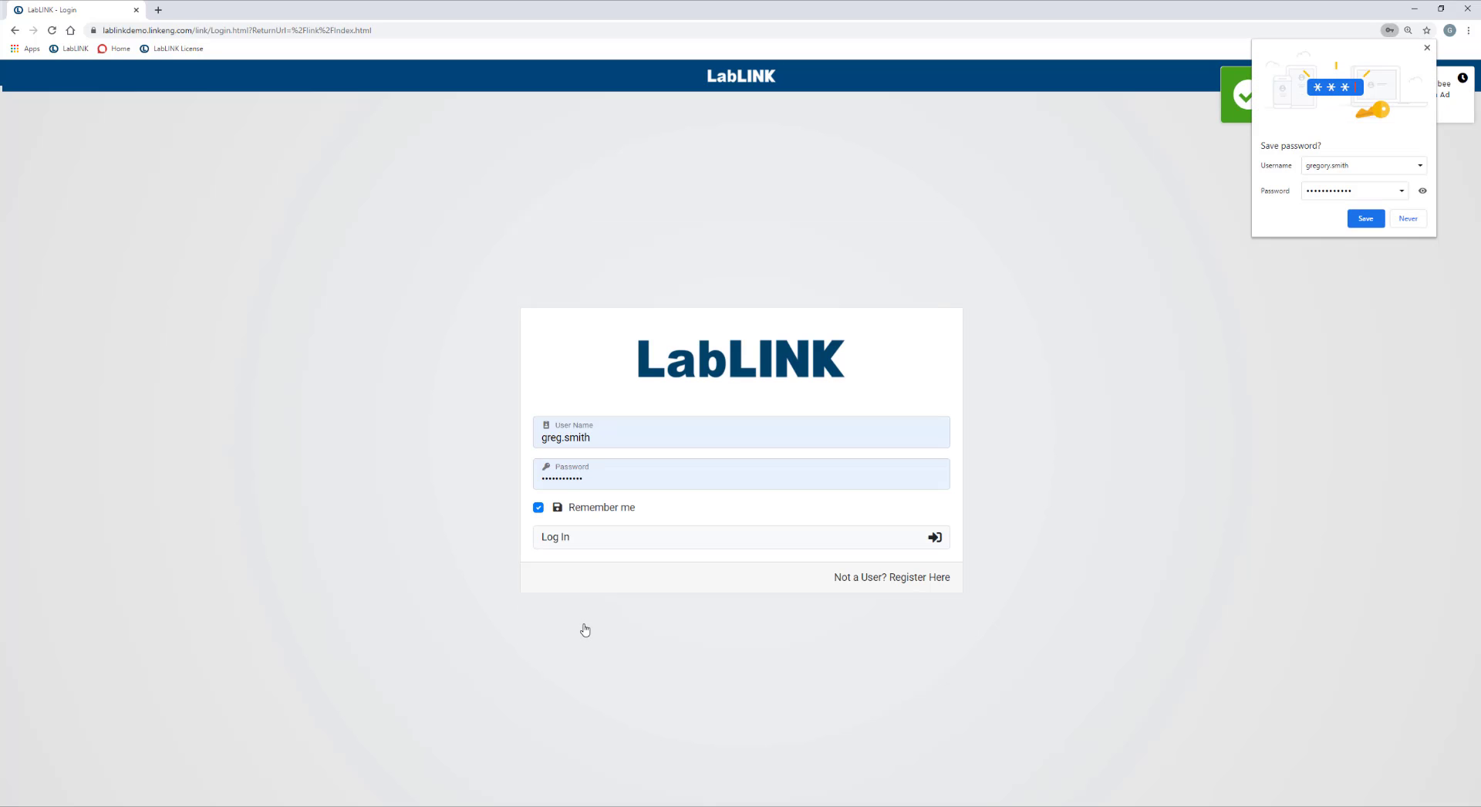
pyautogui.click(1426, 48)
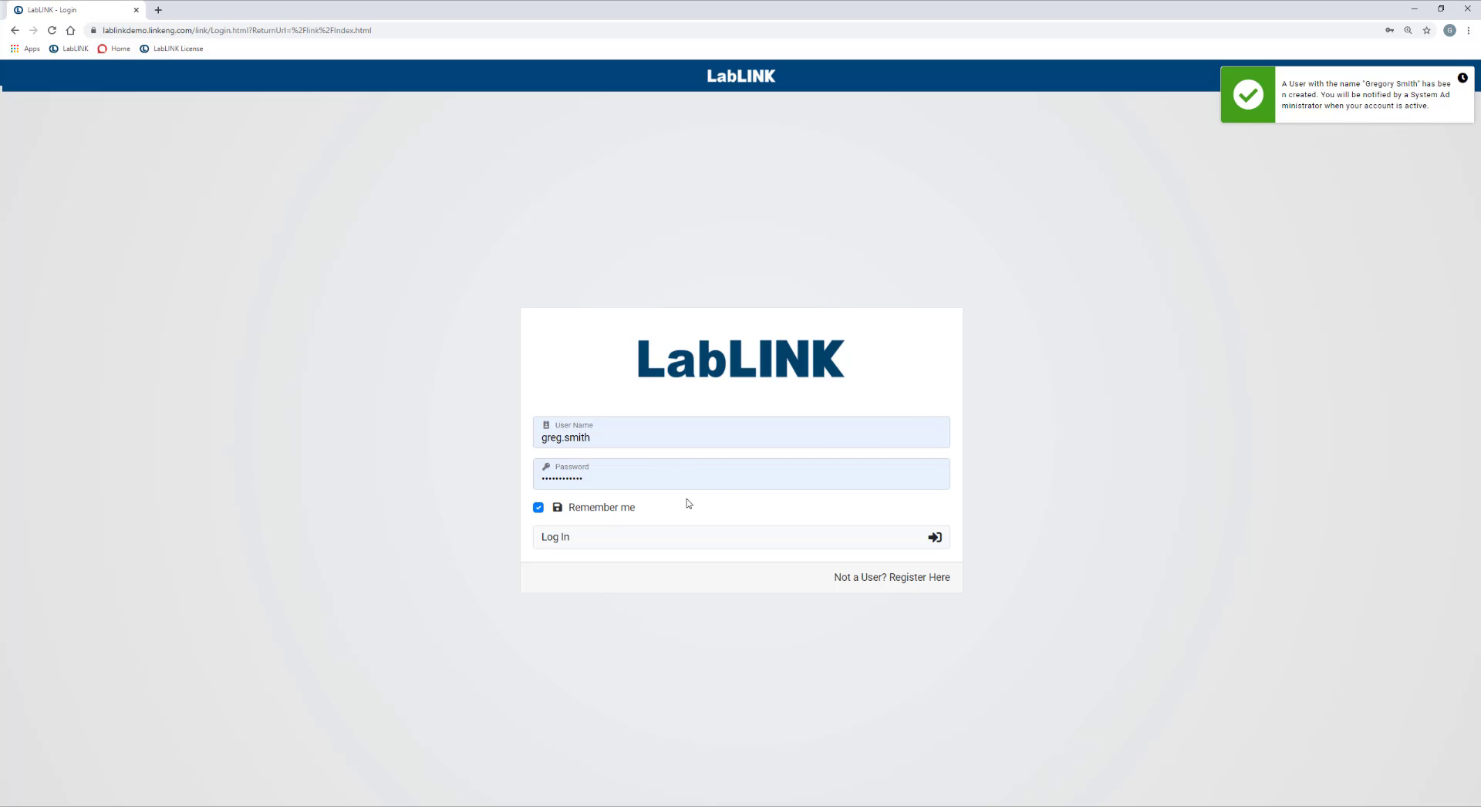
pyautogui.moveTo(618, 438); pyautogui.dragTo(362, 448)
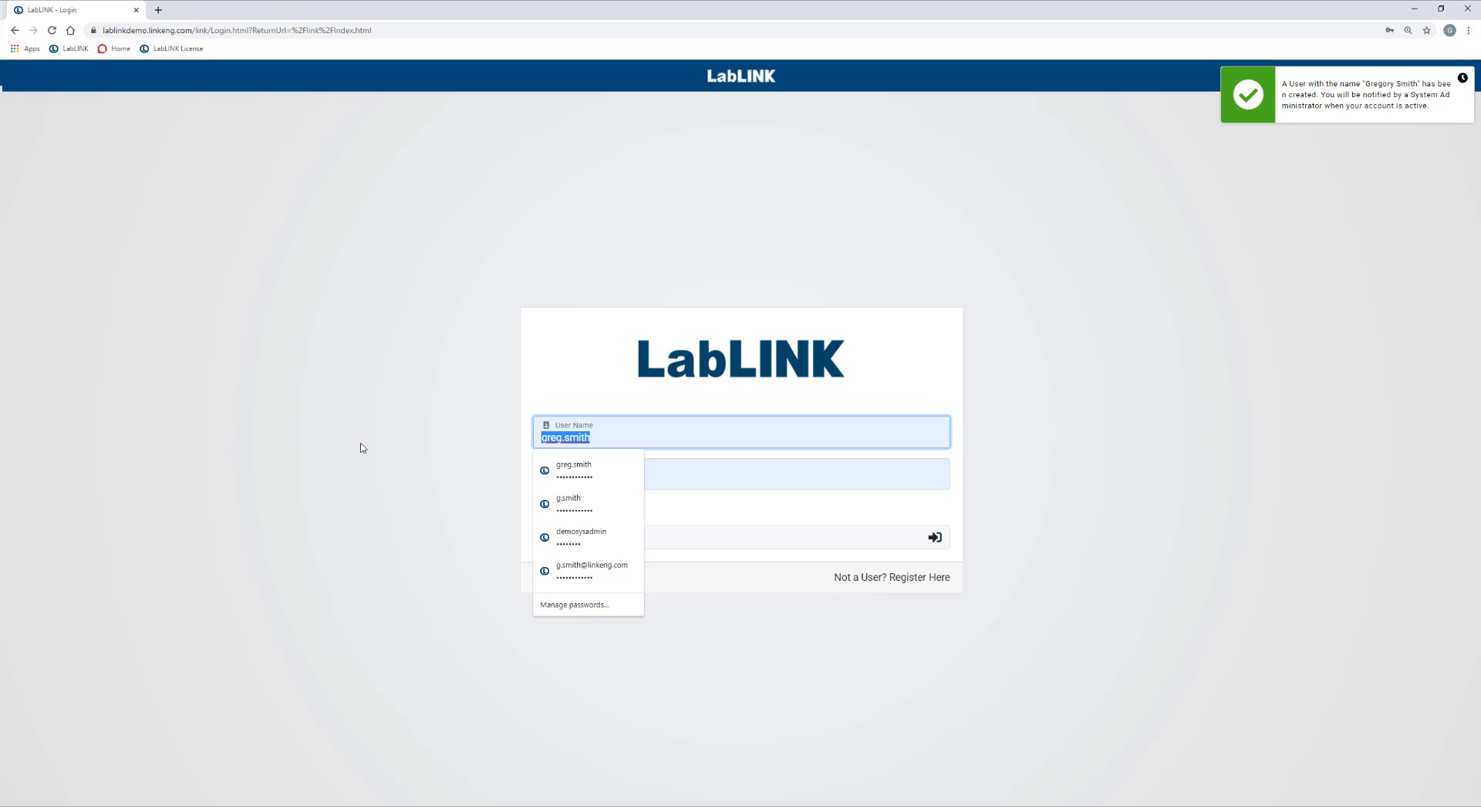
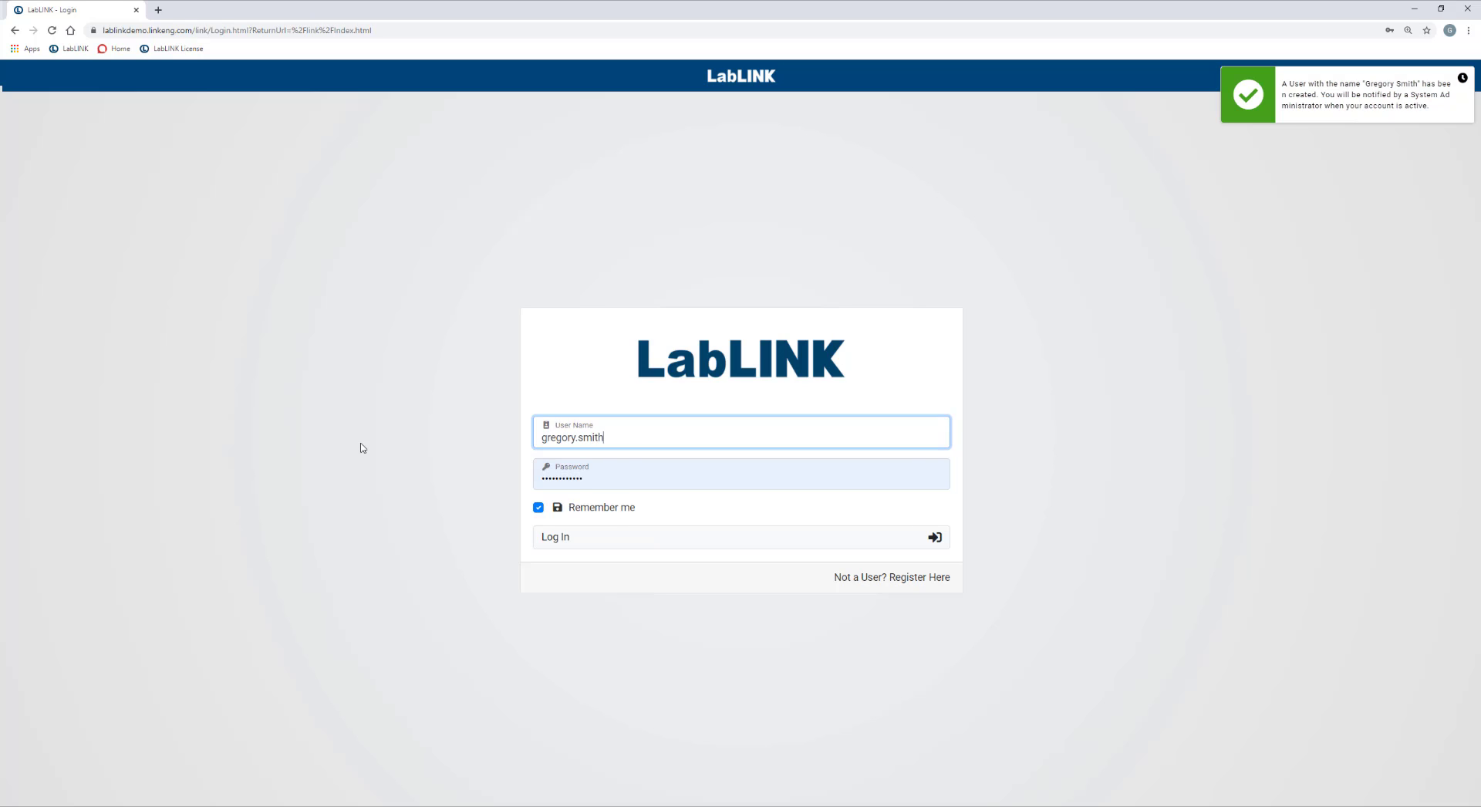
pyautogui.press('Tab')
pyautogui.write('•••••••••••')
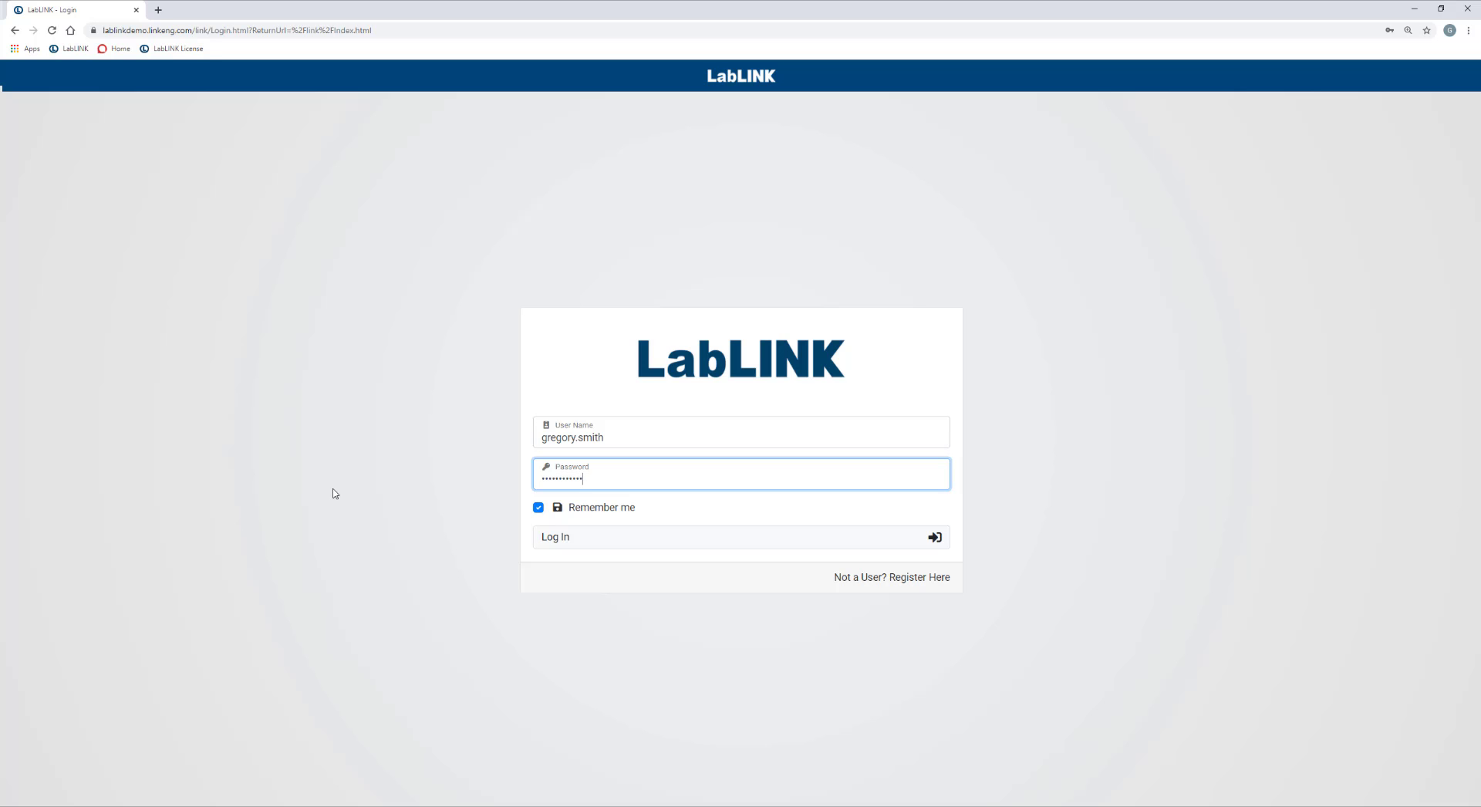
pyautogui.click(578, 545)
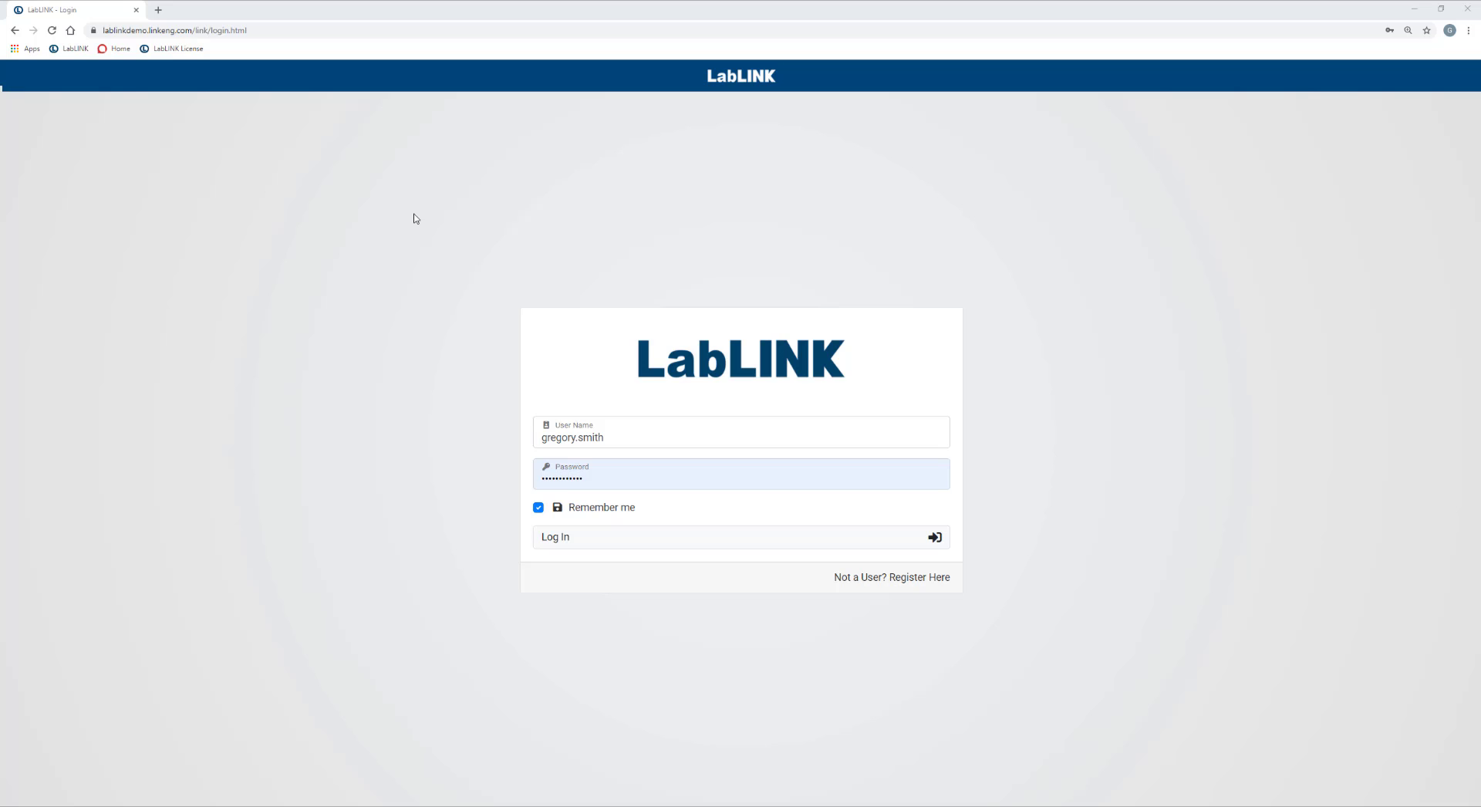
# Log in as the new user to reach the LabLINK home page, dismissing the save-password prompt.
pyautogui.click(682, 545)
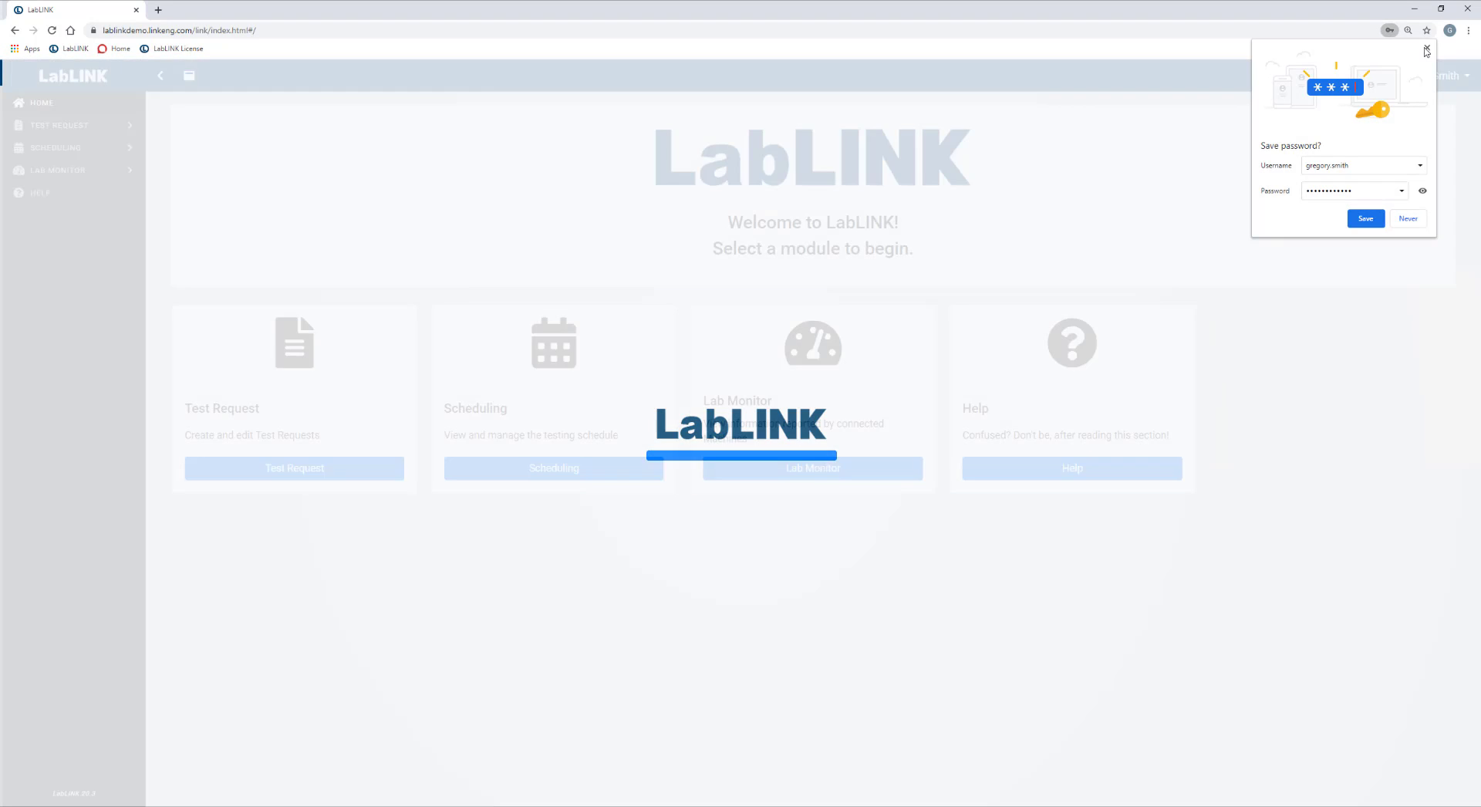
pyautogui.click(1426, 49)
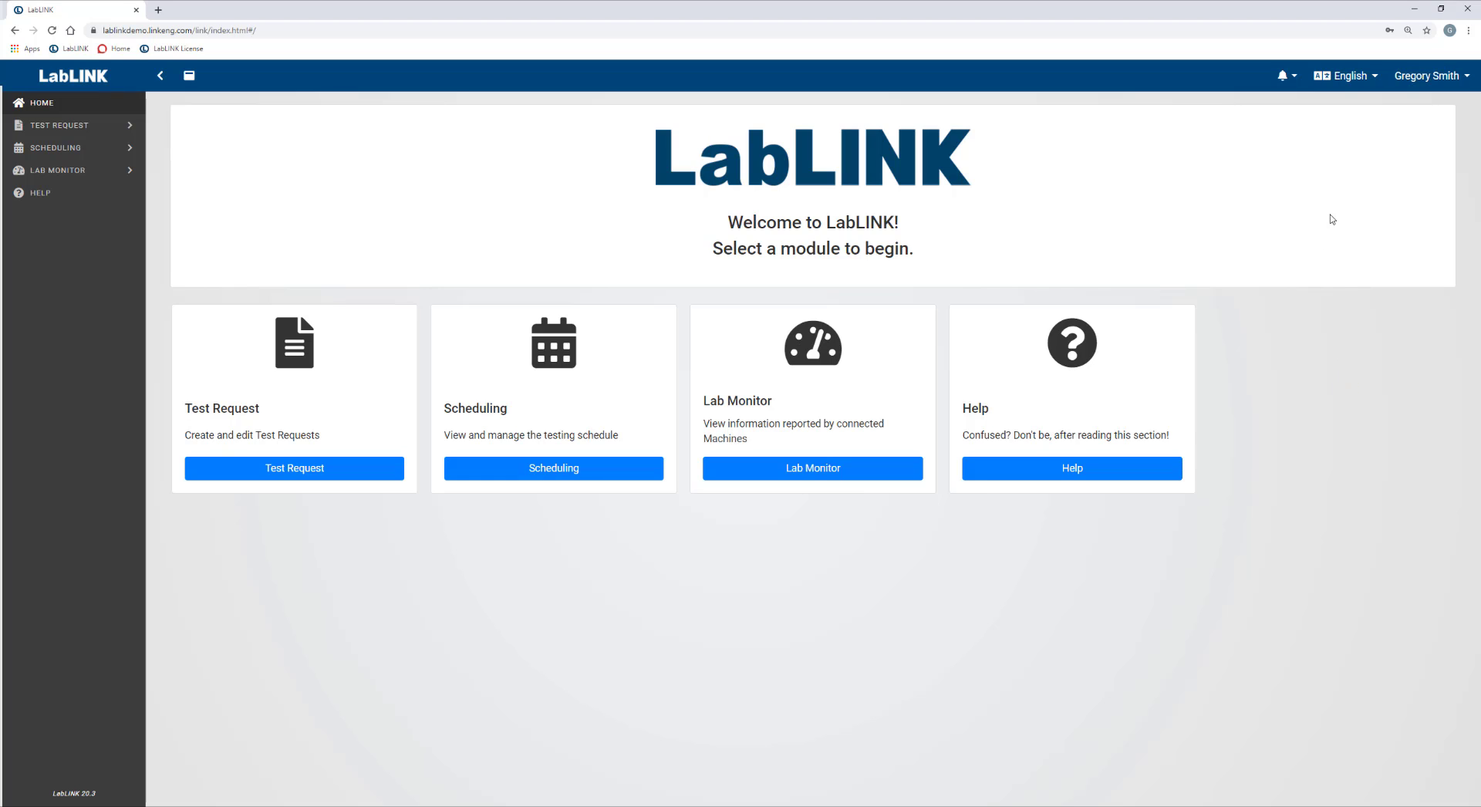
# On My Account's User Information tab, save the user's contact e-mail and phone number.
pyautogui.click(1470, 82)
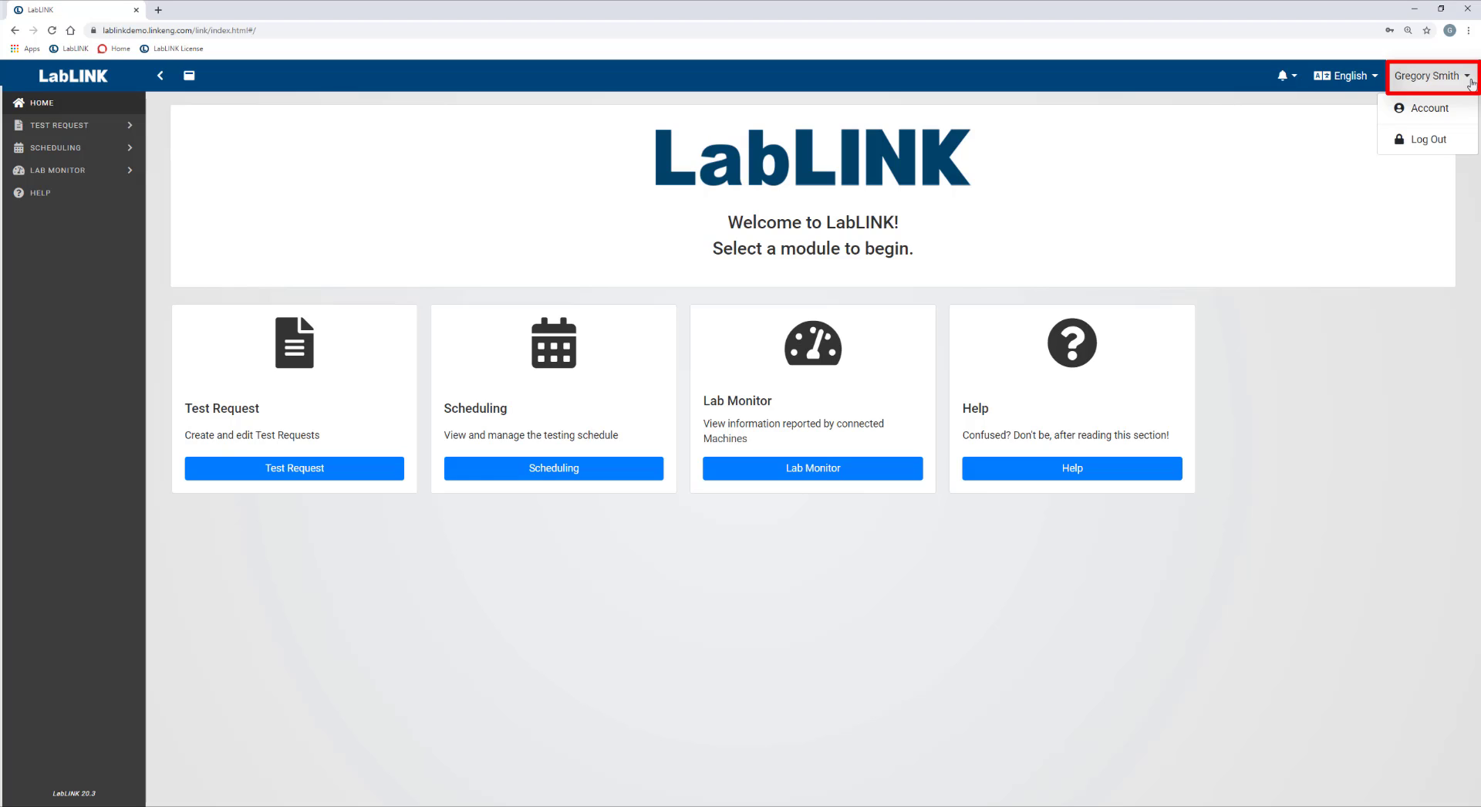
pyautogui.click(1427, 110)
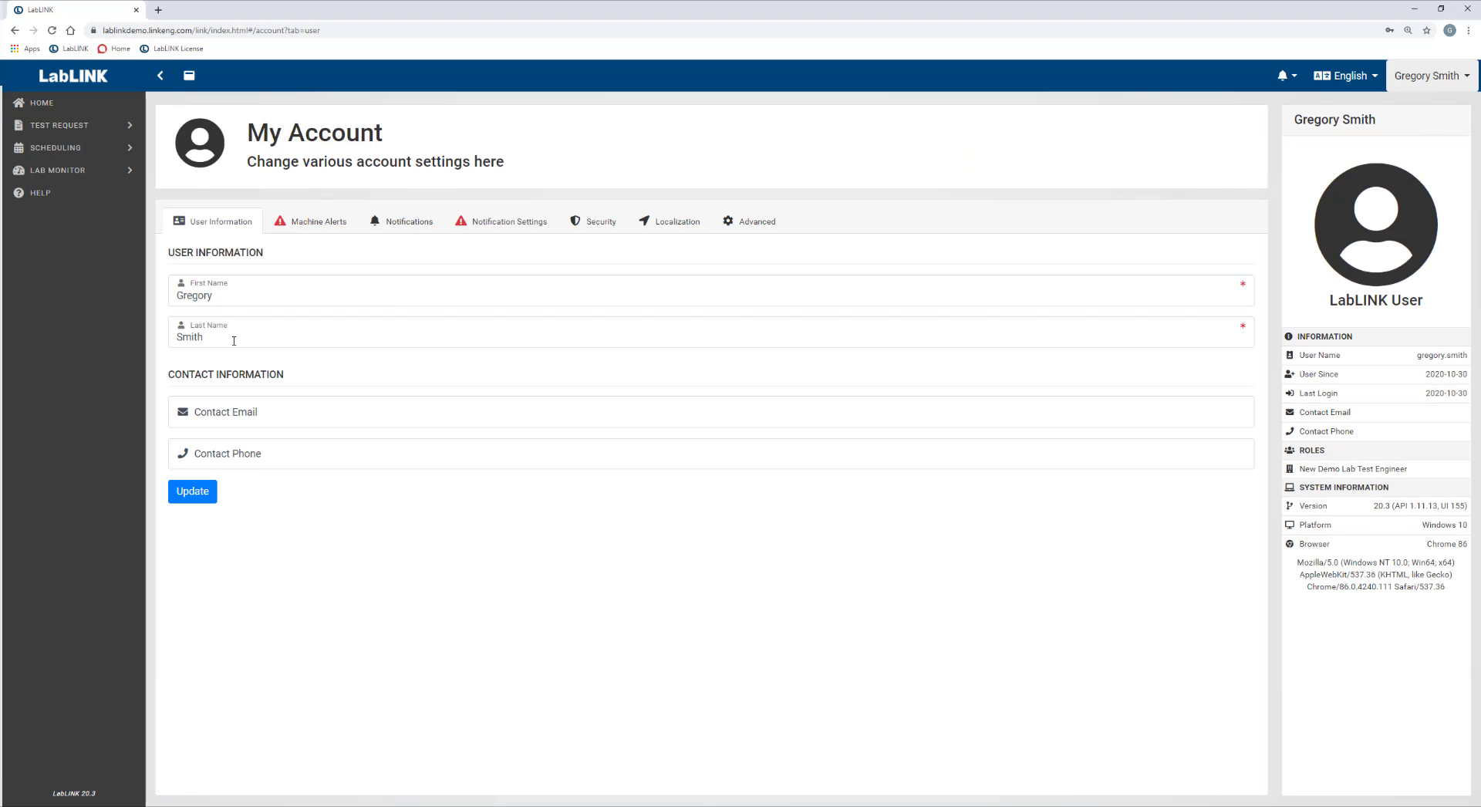
pyautogui.click(307, 420)
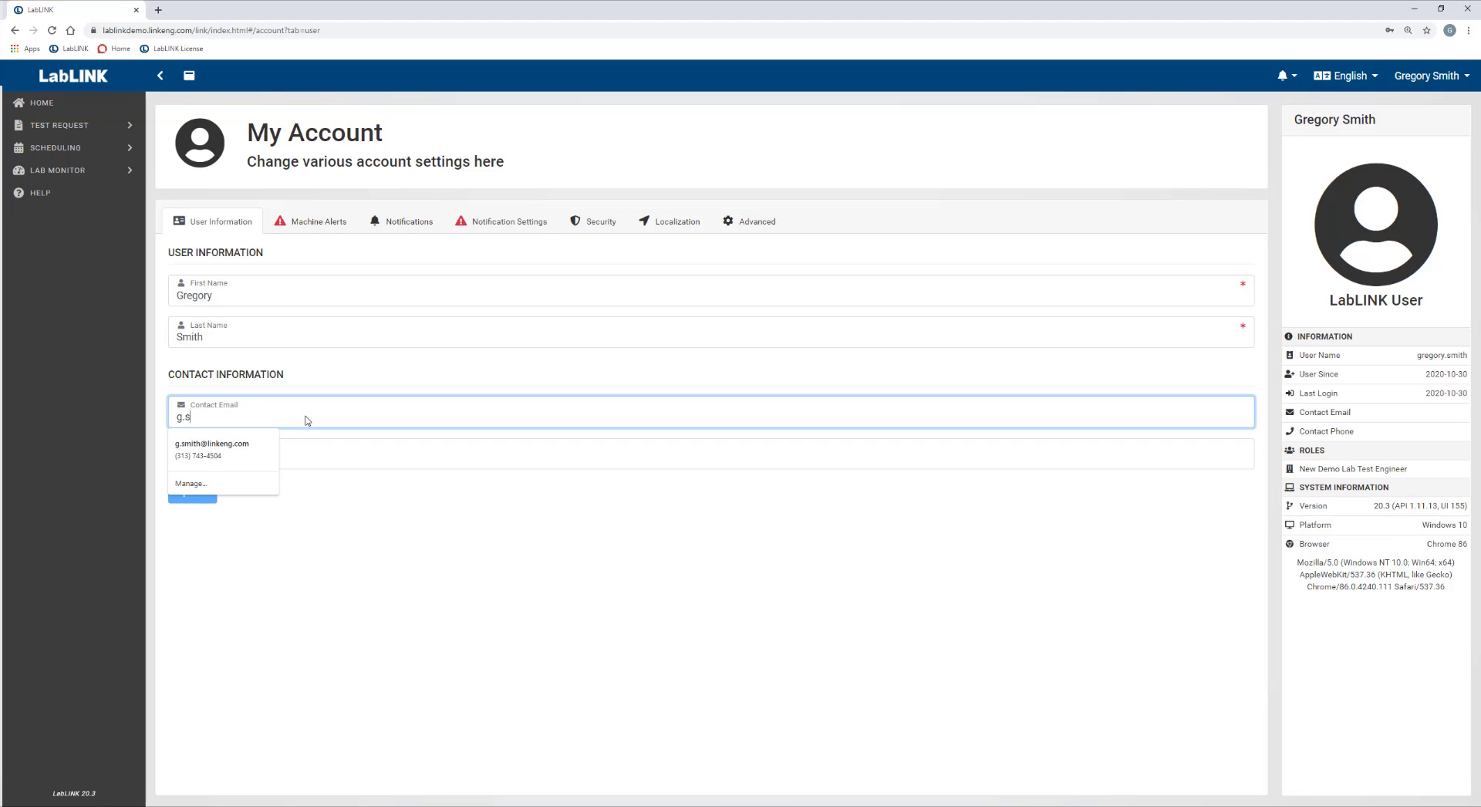
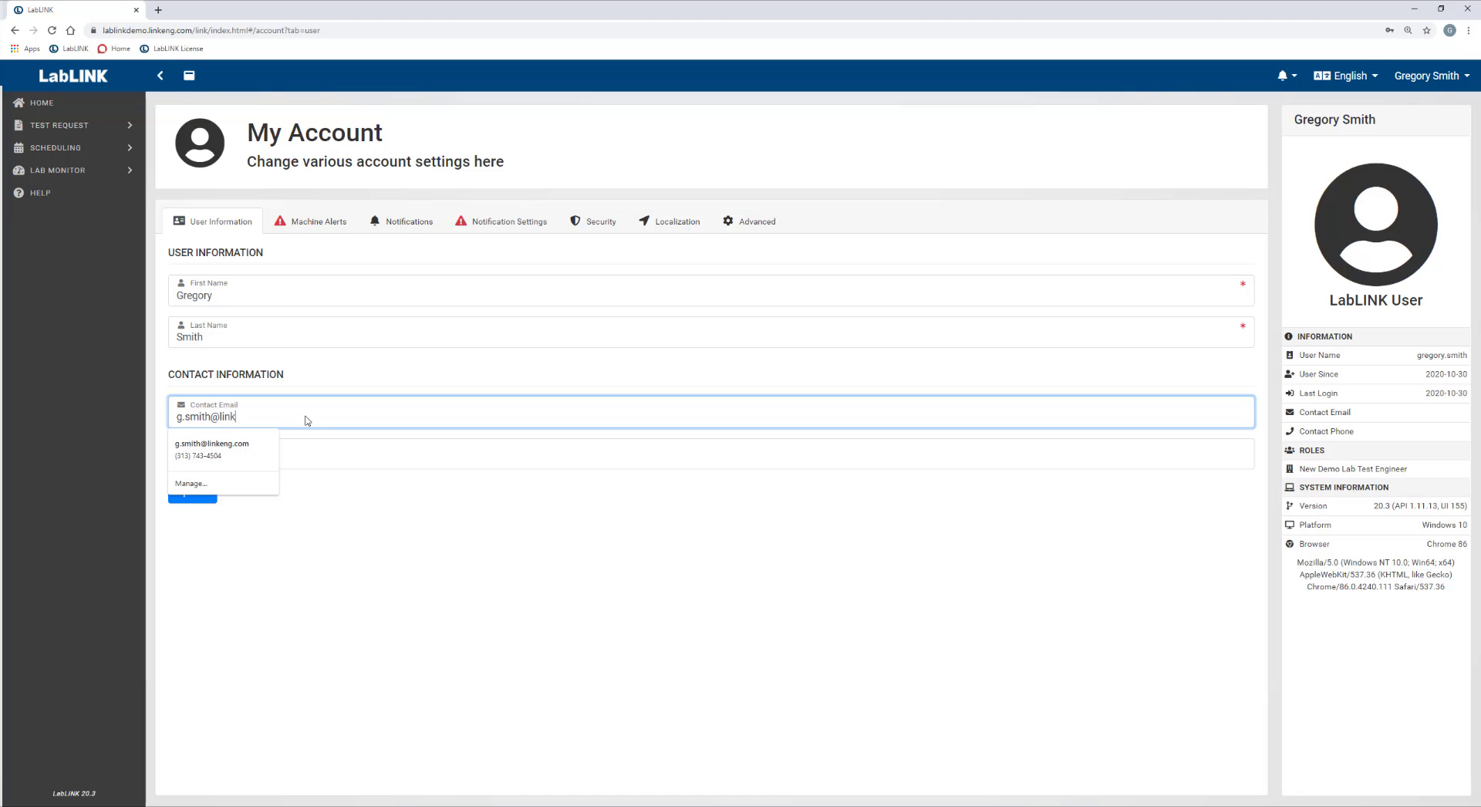
pyautogui.press('Tab')
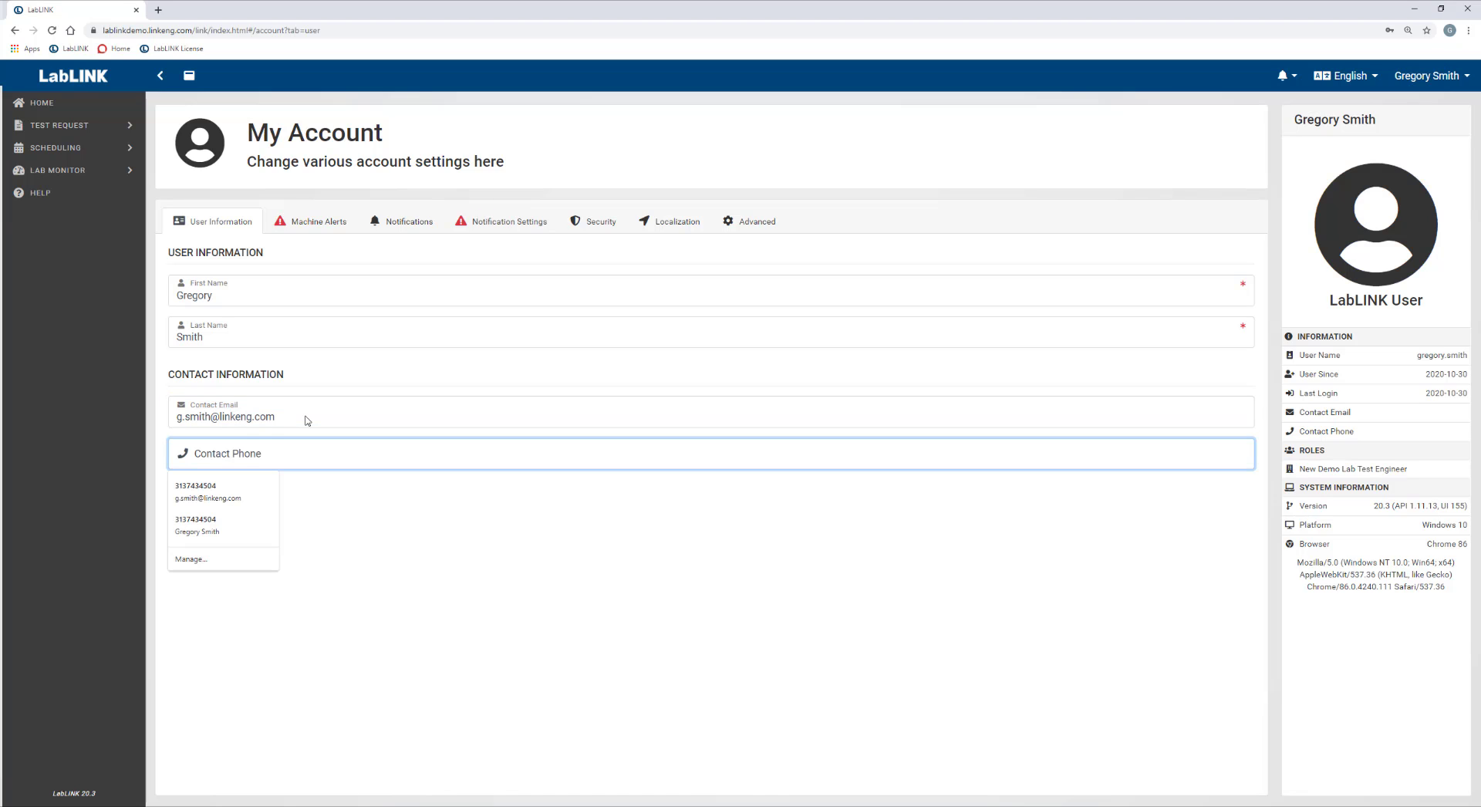
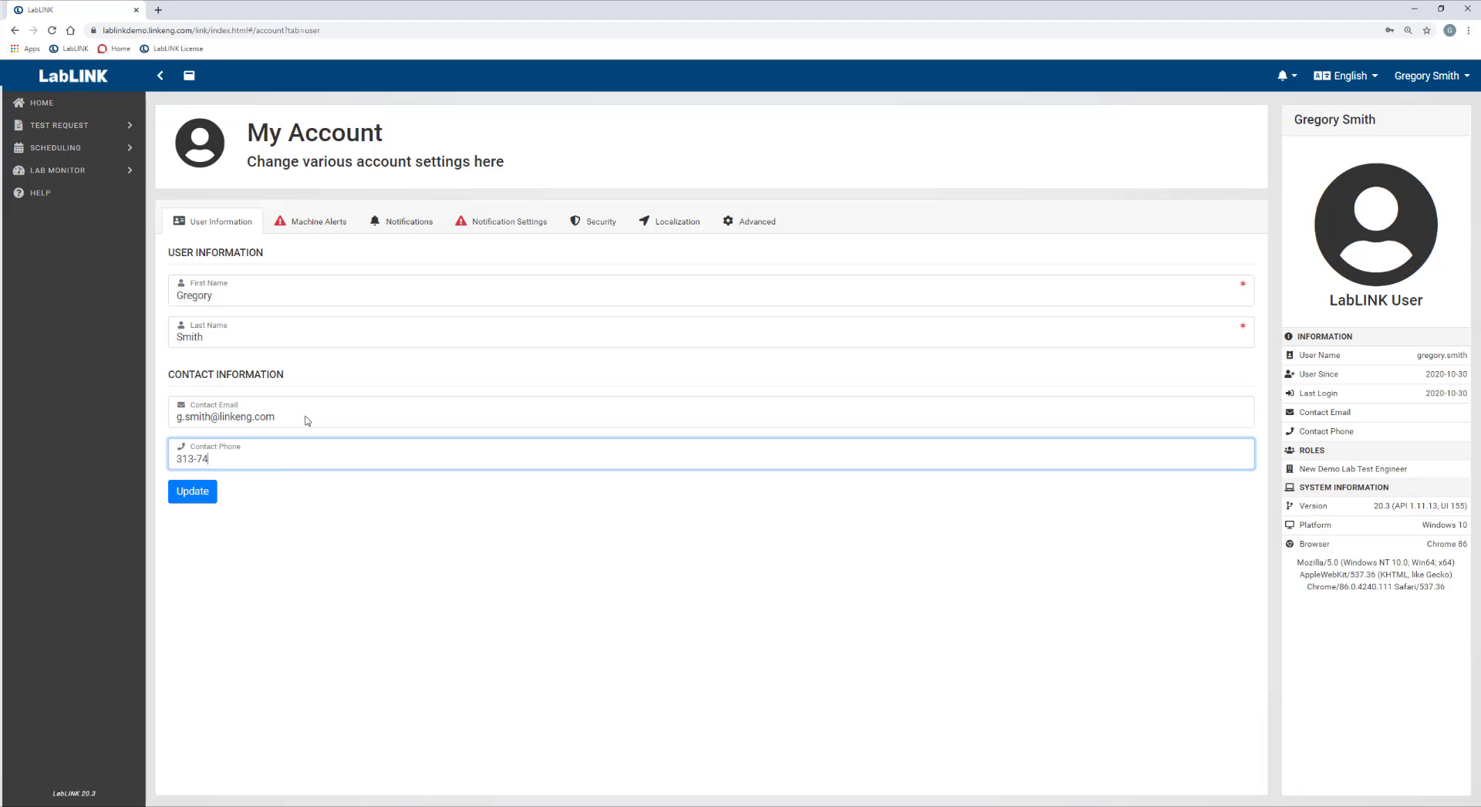
pyautogui.click(198, 500)
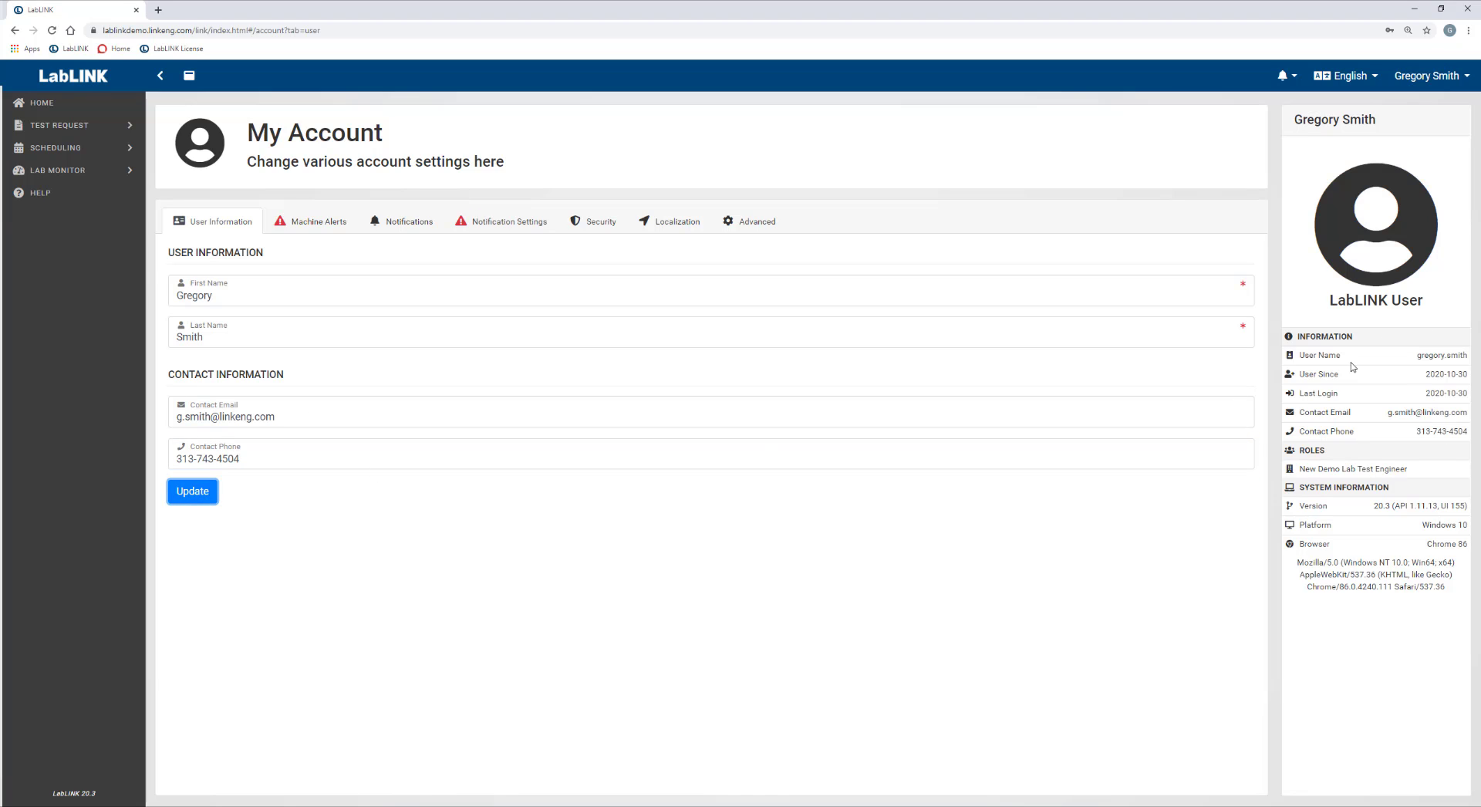
# Enable Machine Alerts and enter the user's e-mail as the alert address.
pyautogui.click(327, 226)
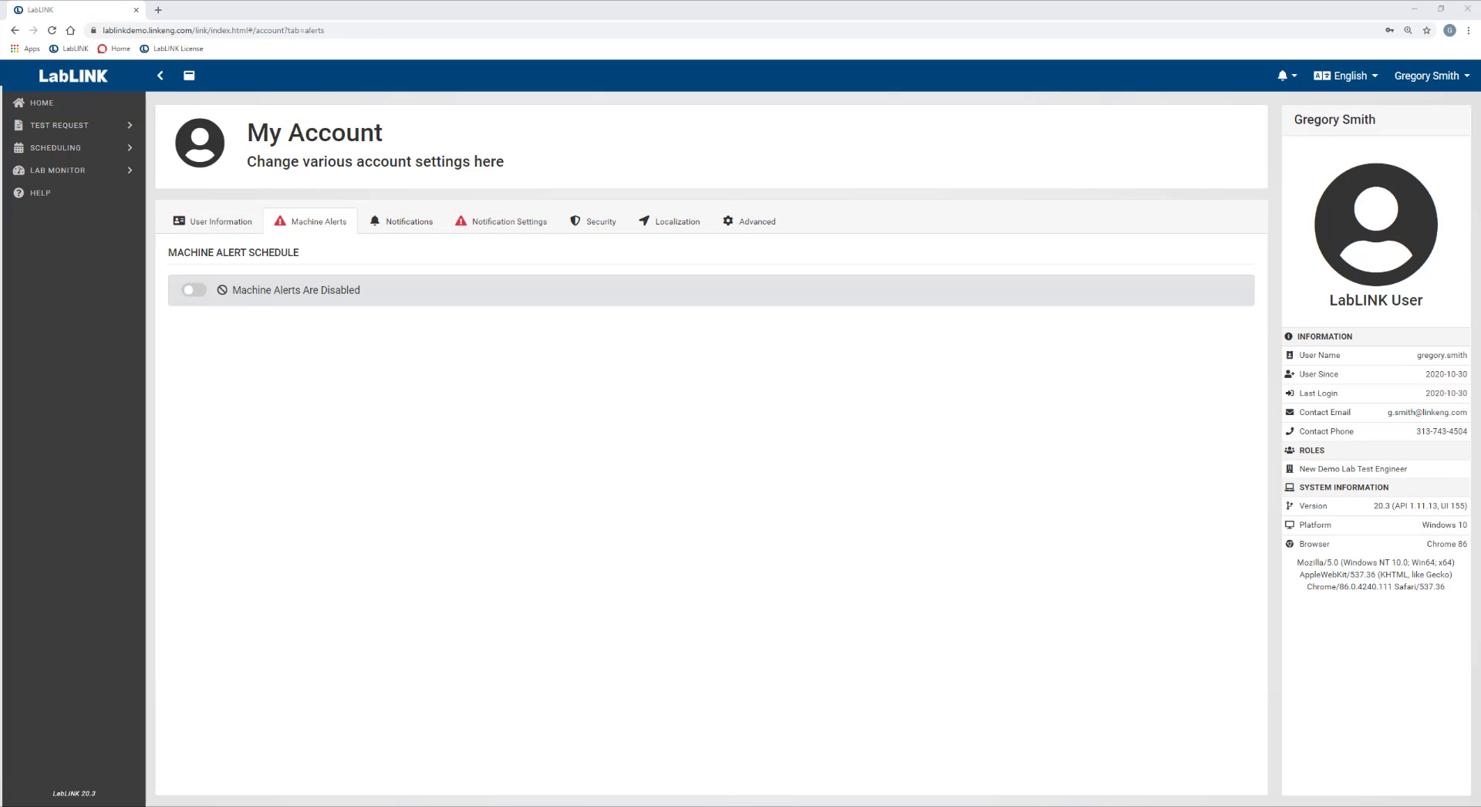
pyautogui.click(191, 292)
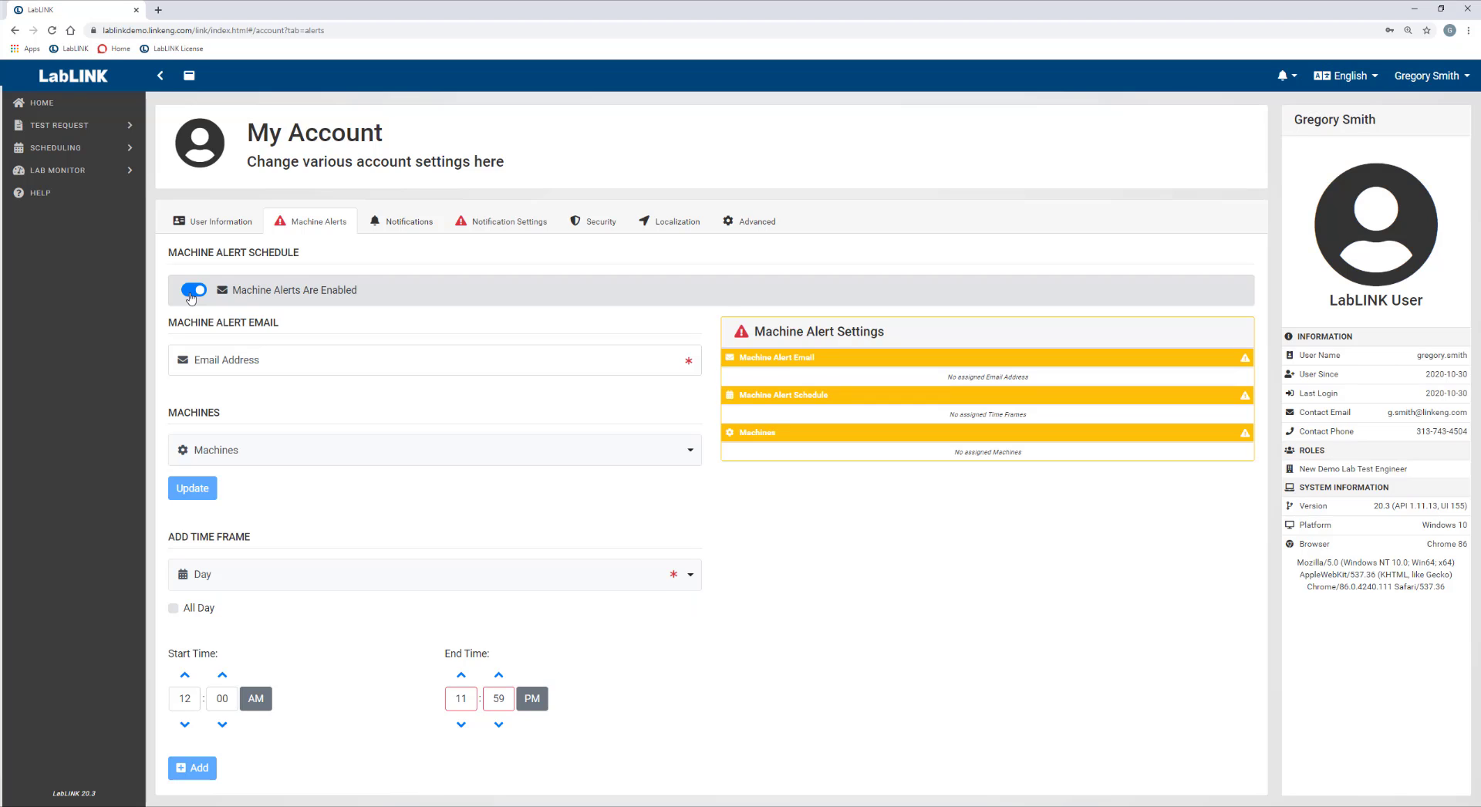
pyautogui.click(273, 367)
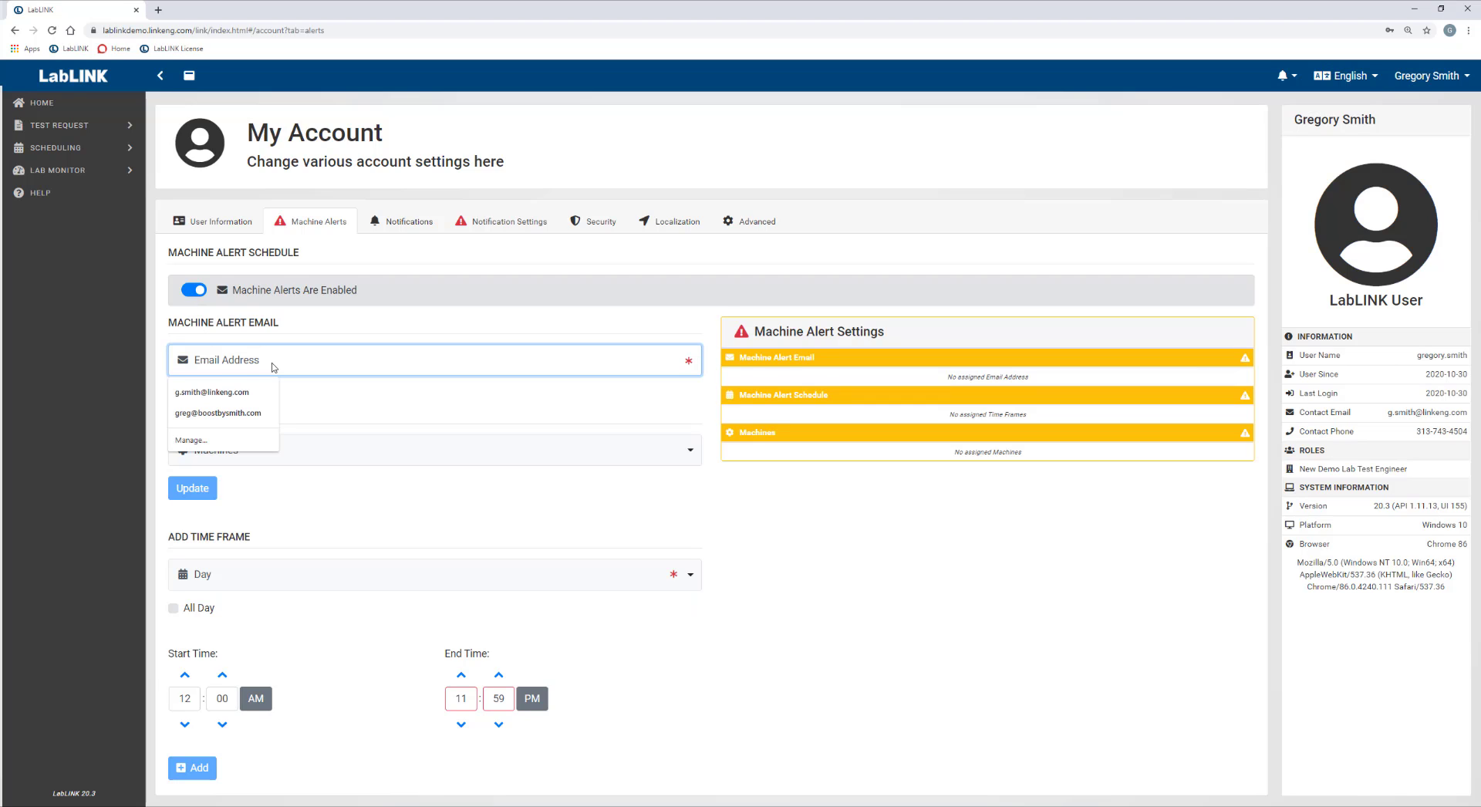
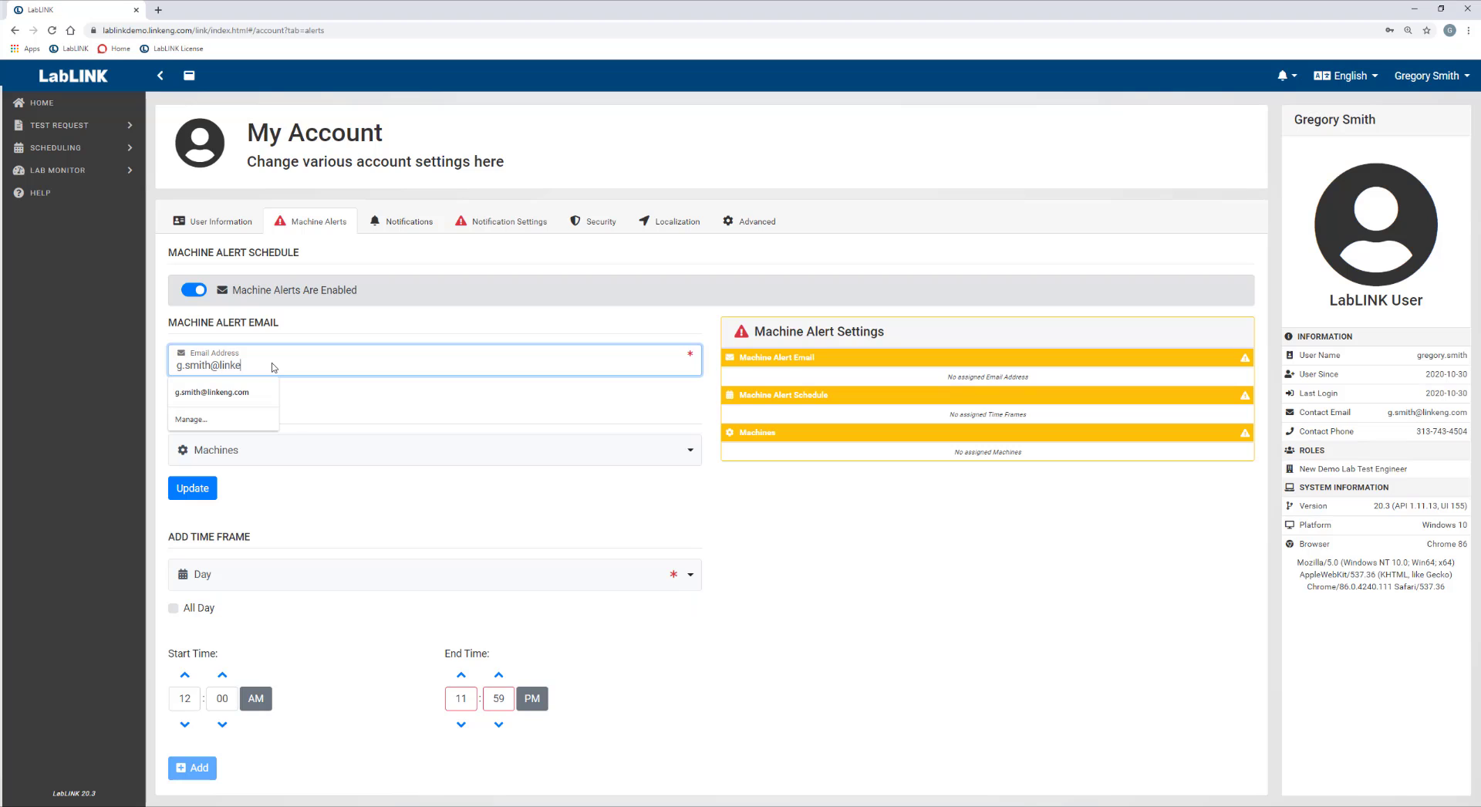
pyautogui.press('Tab')
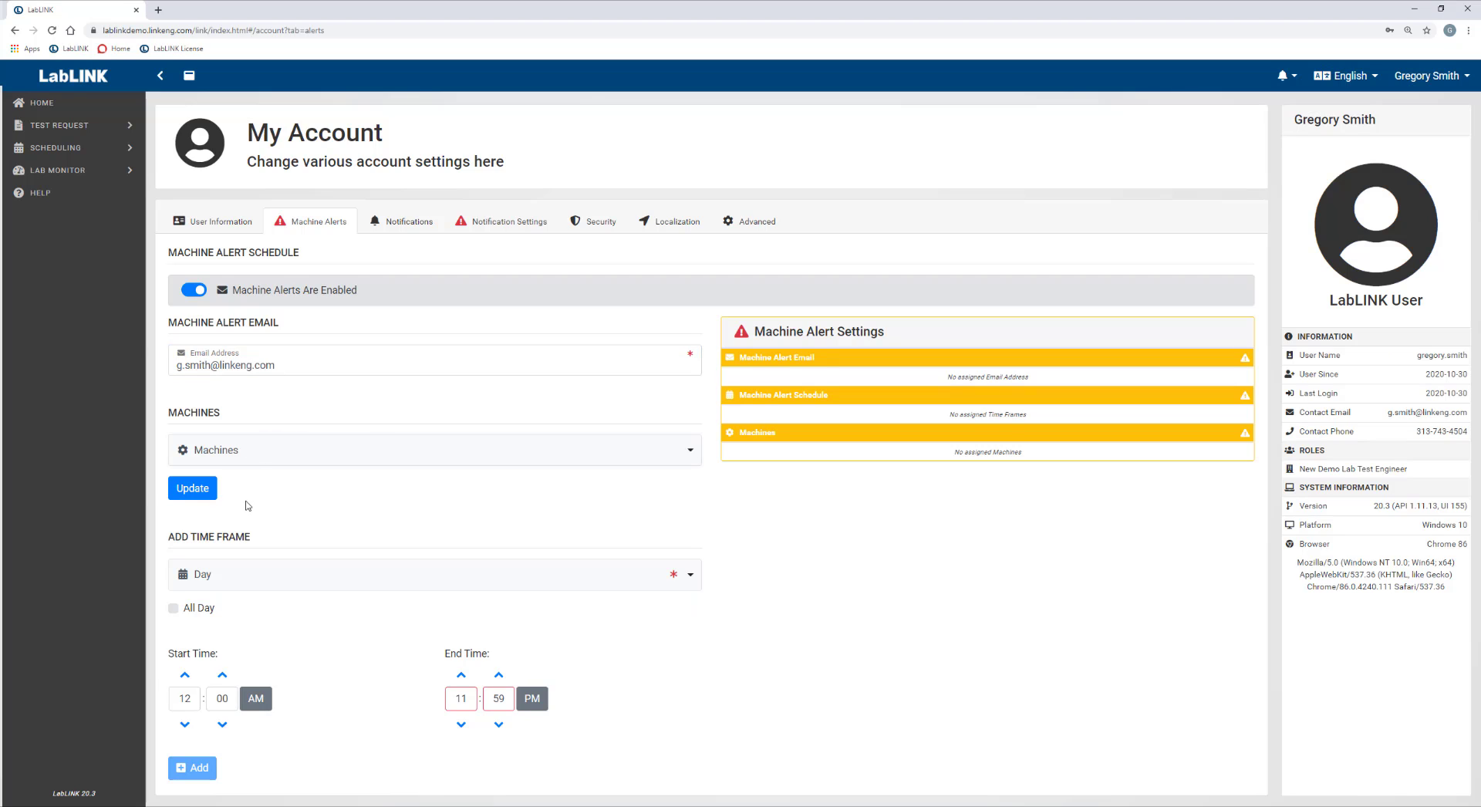
# Add all machines—Caliper Test Stand #1, Chassis Dyno #1, V-MAX 4000 #1—to the alerts.
pyautogui.click(247, 464)
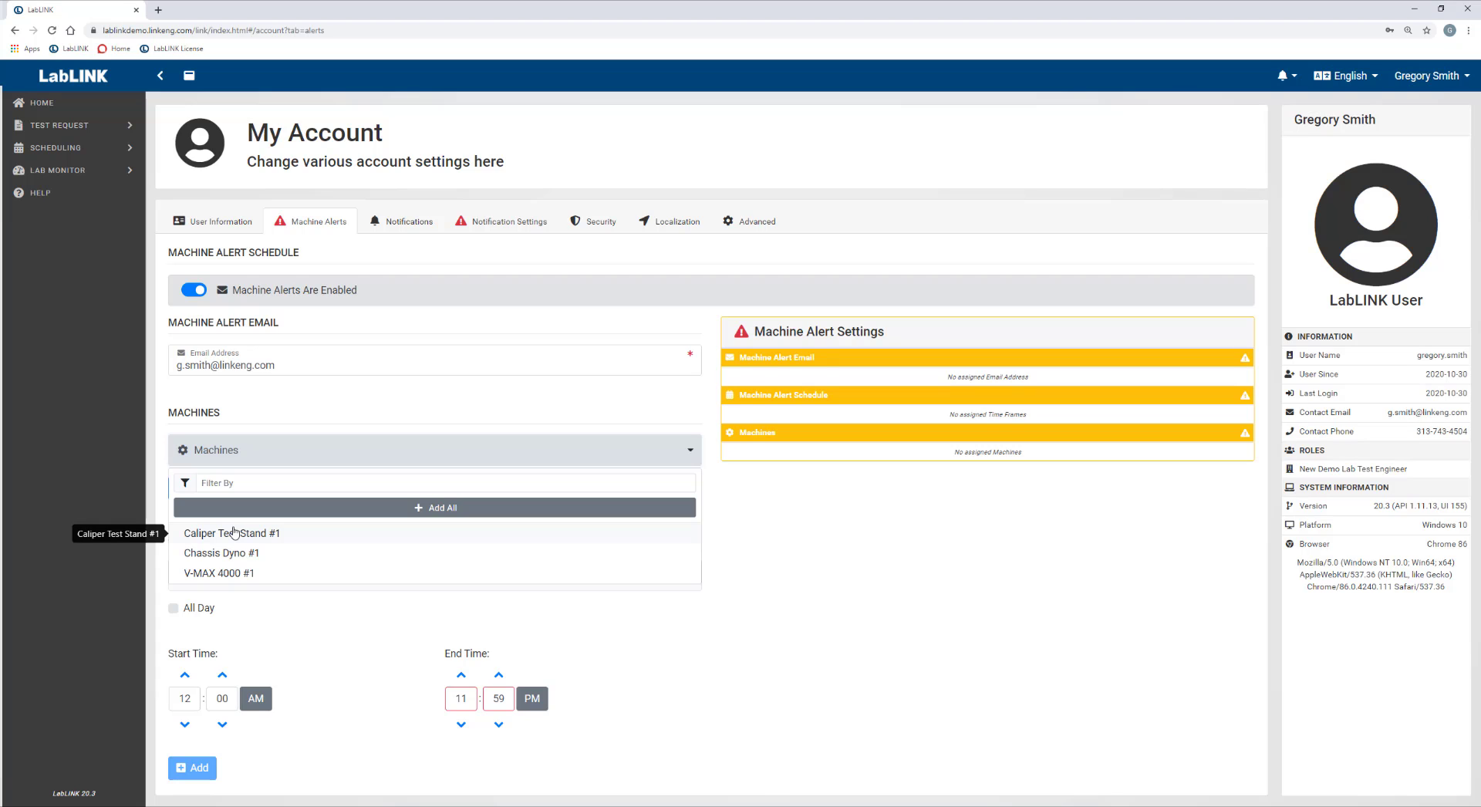
pyautogui.click(267, 509)
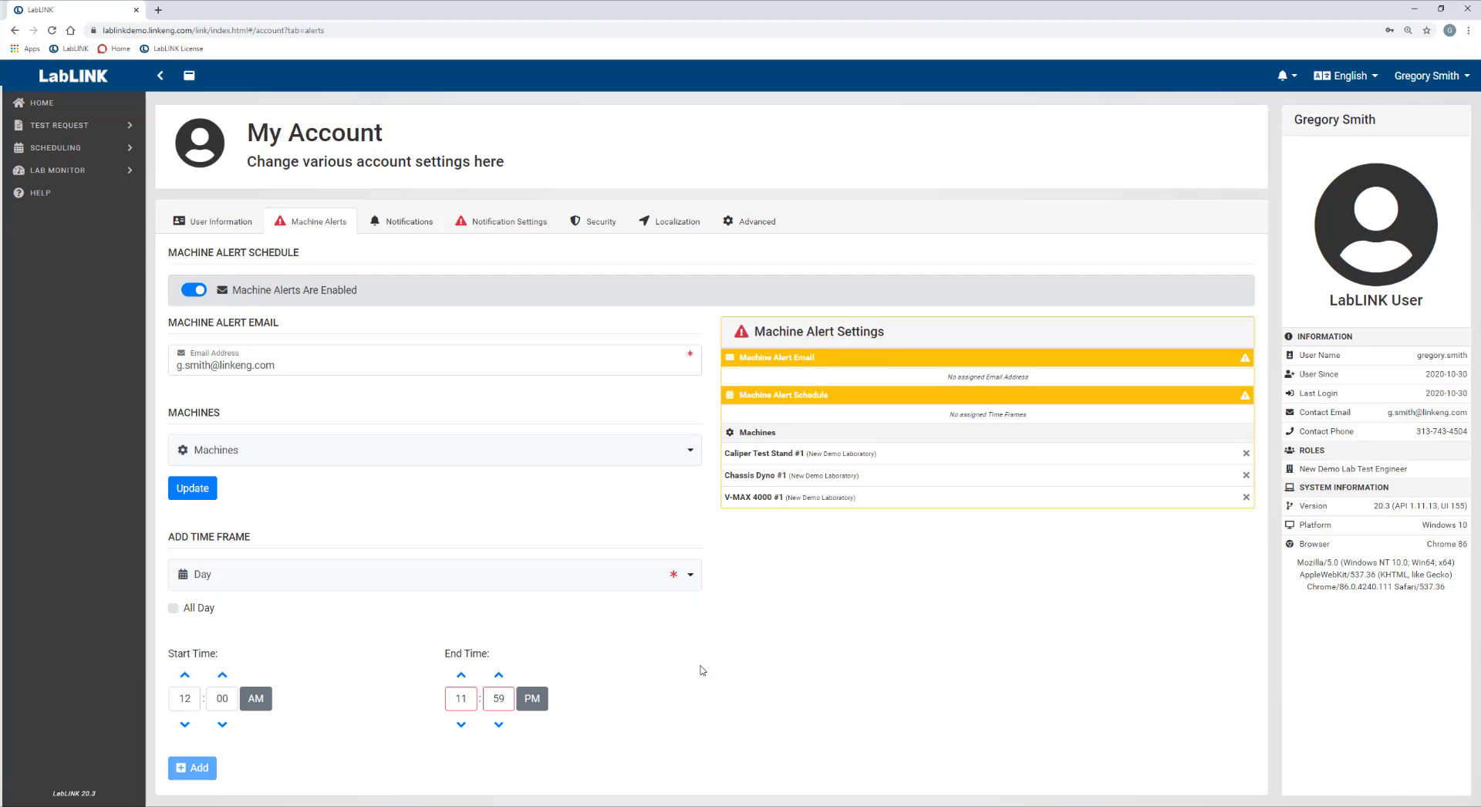
# Add all-day alert time frames for Sunday and Saturday (12:00 AM–11:59 PM).
pyautogui.click(690, 585)
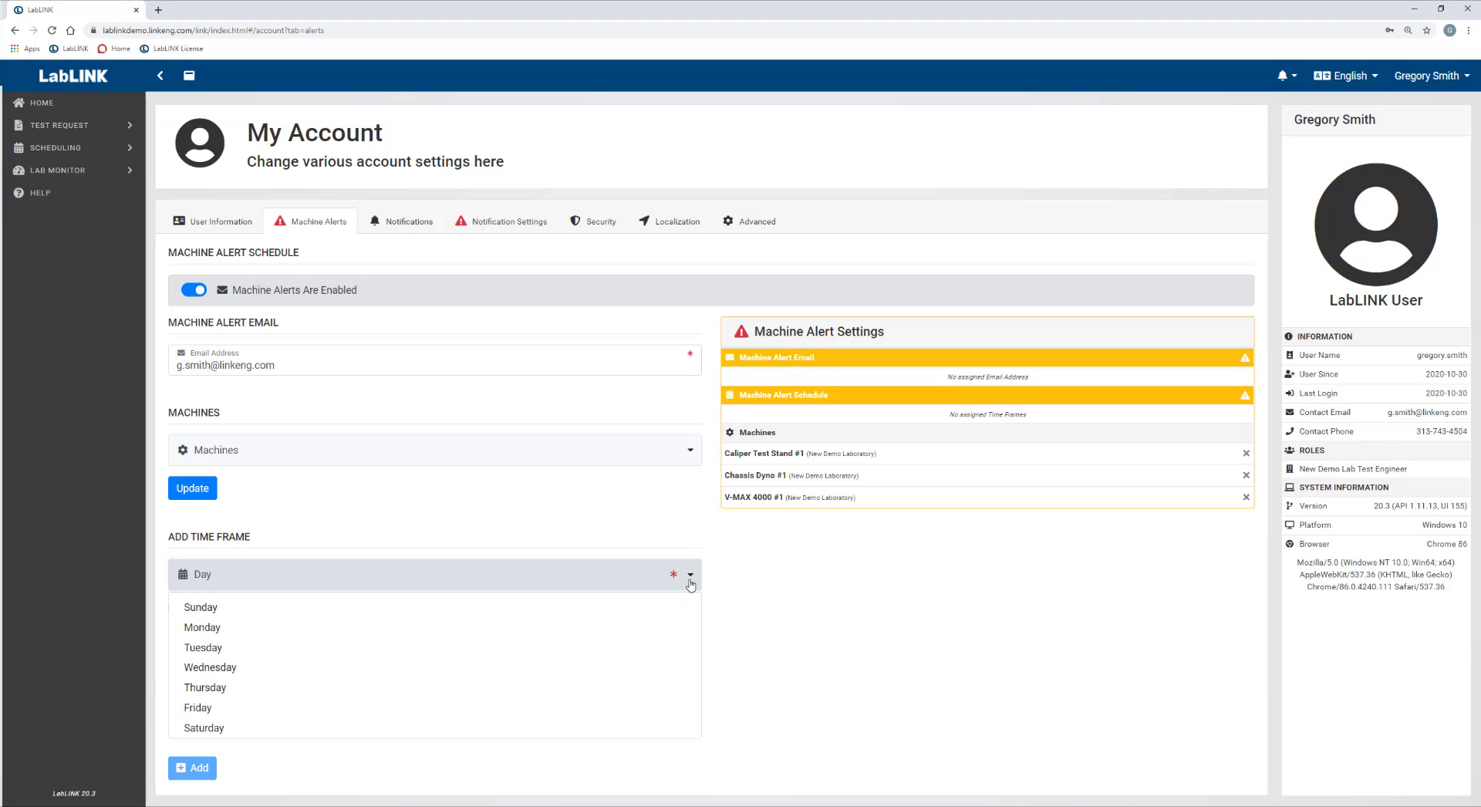
pyautogui.click(217, 609)
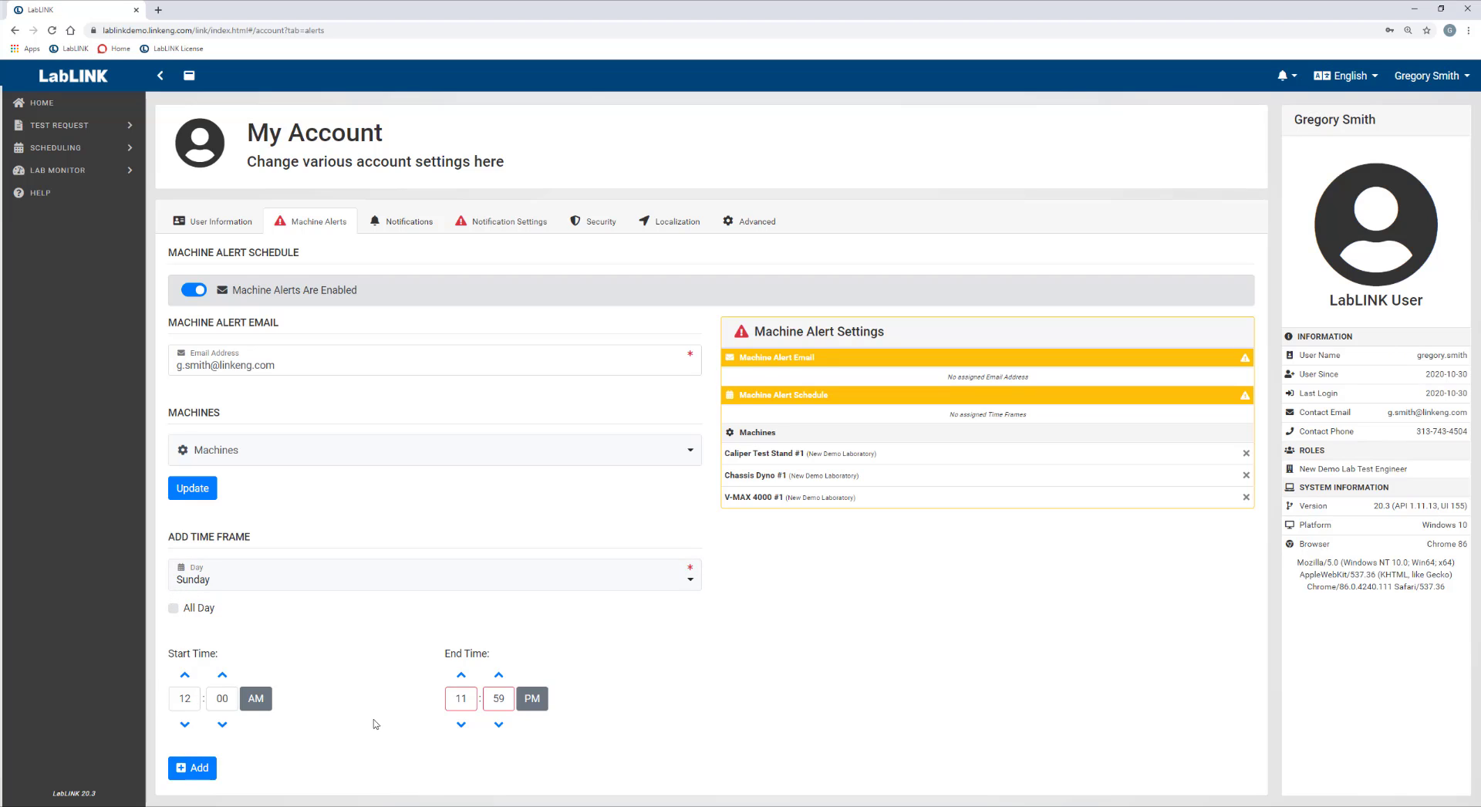
pyautogui.click(206, 774)
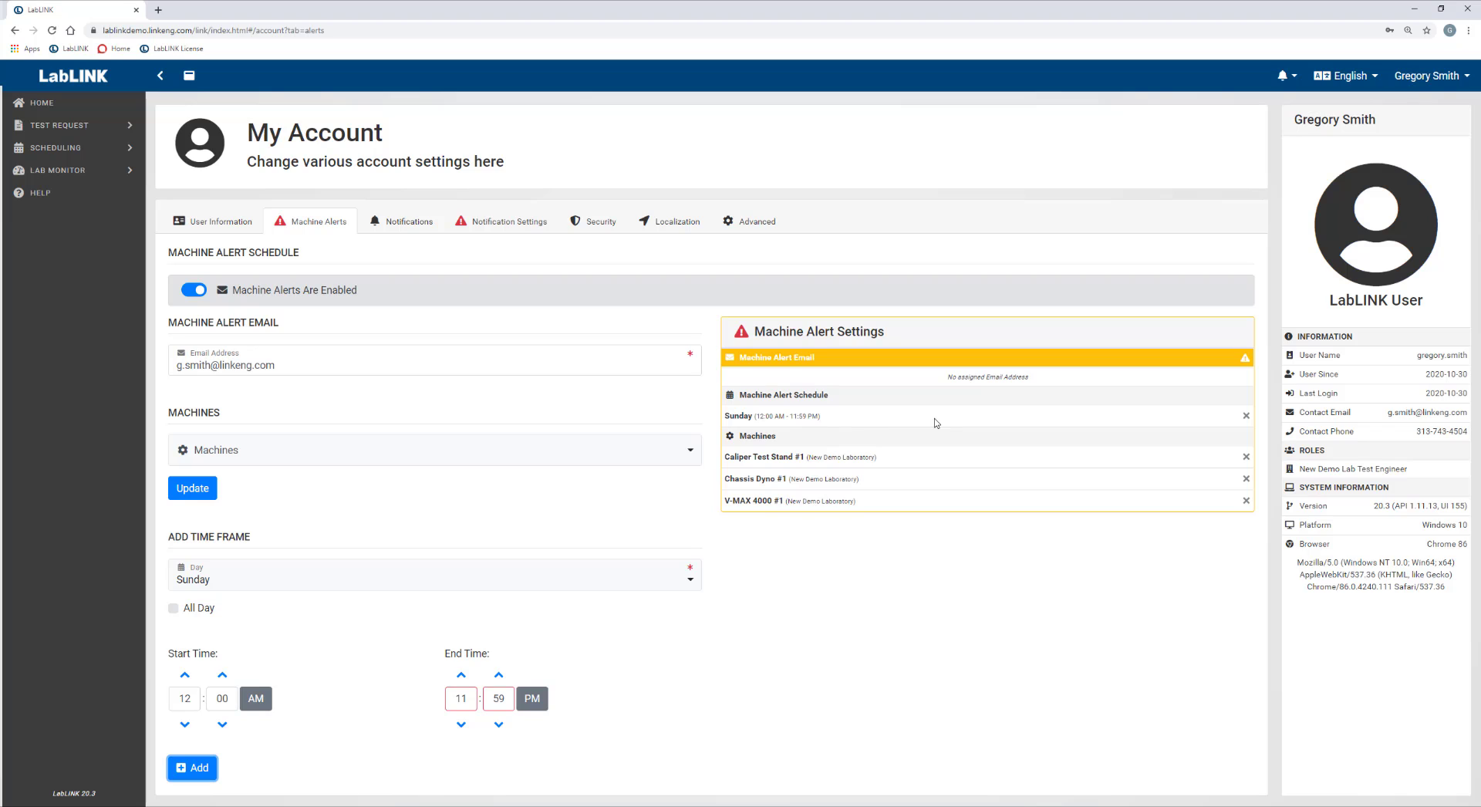
pyautogui.click(273, 586)
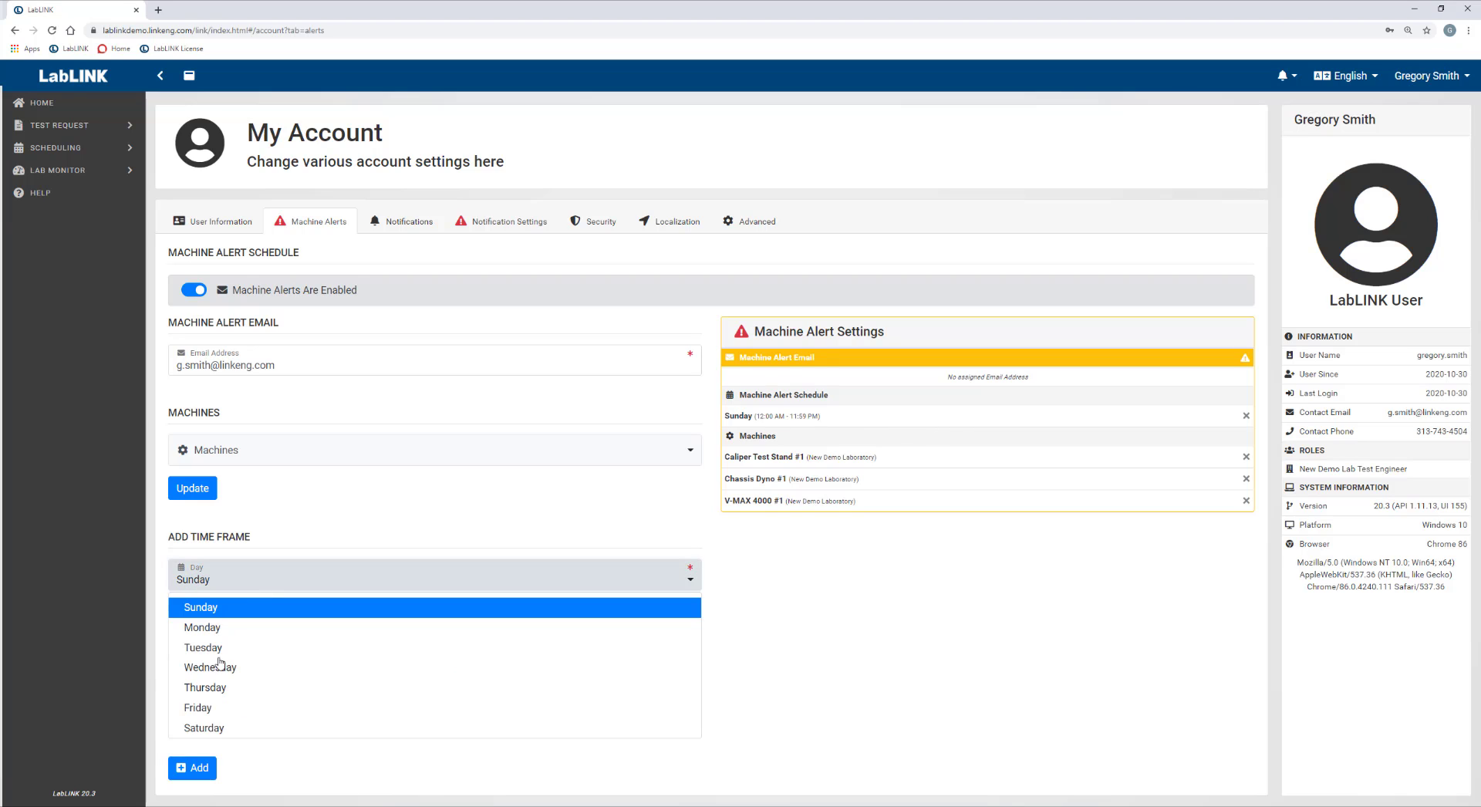
pyautogui.click(205, 728)
pyautogui.click(191, 770)
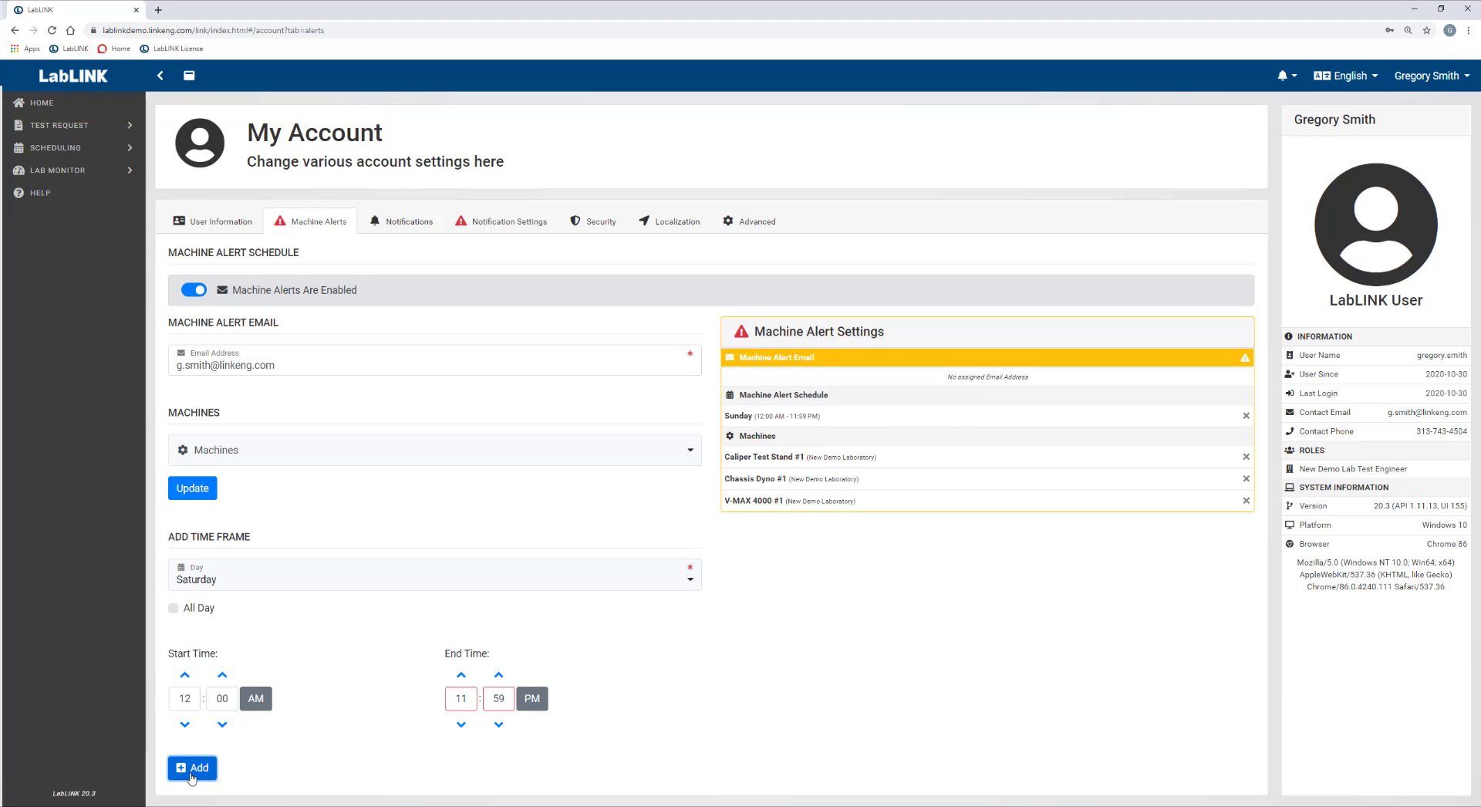
# Add a Friday alert time frame from 5:00 PM to 11:59 PM.
pyautogui.click(266, 584)
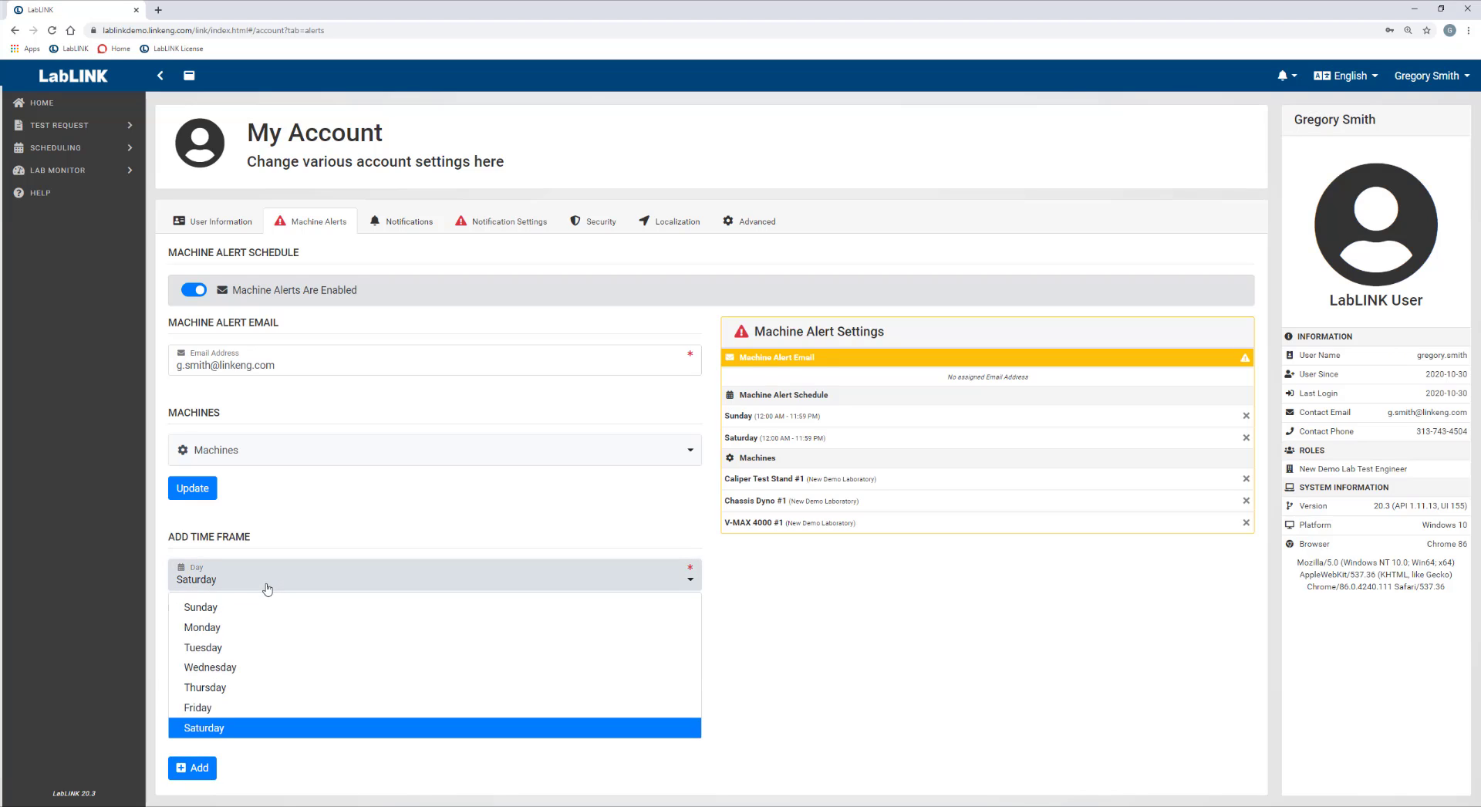
pyautogui.click(216, 708)
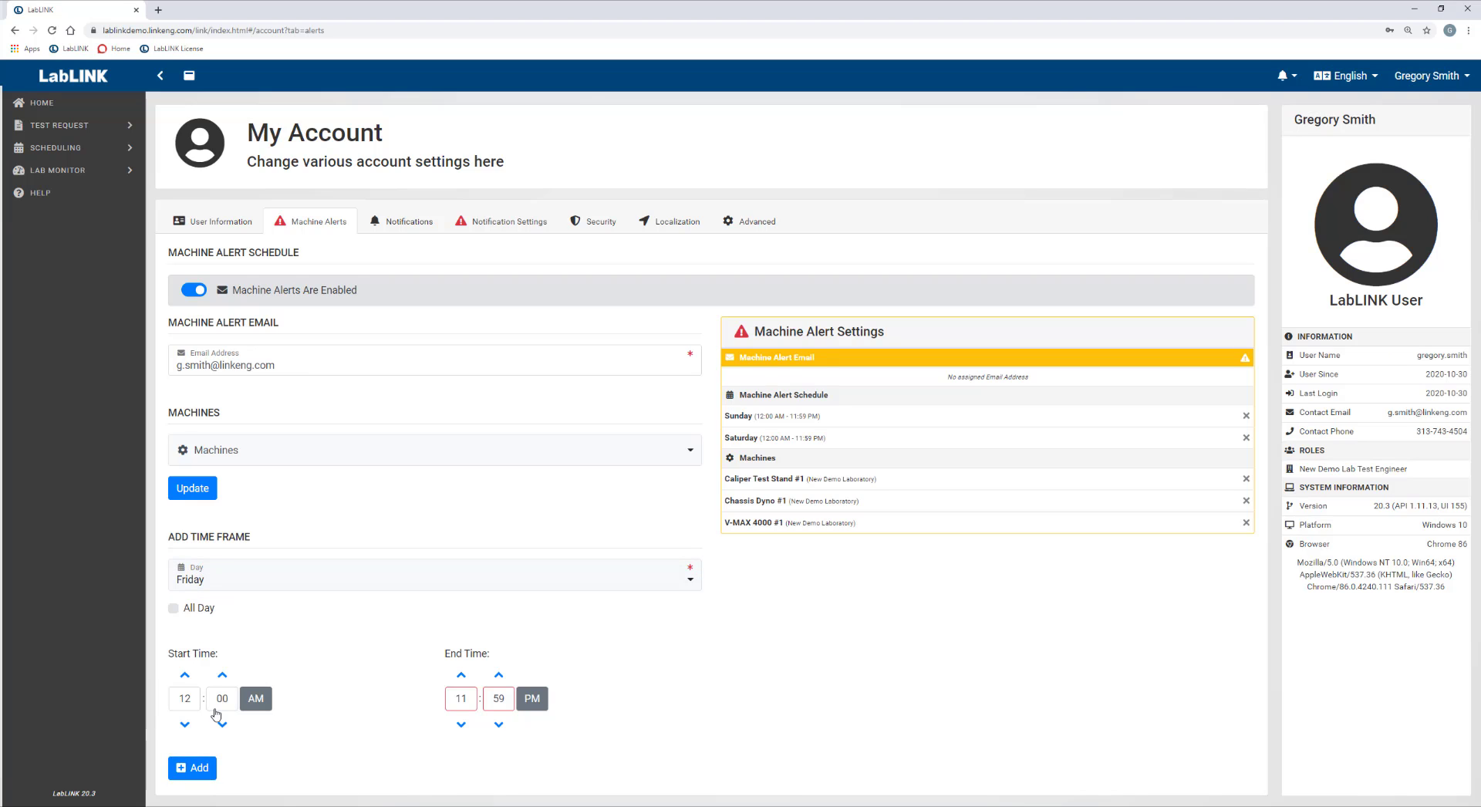
pyautogui.click(195, 698)
pyautogui.write('5')
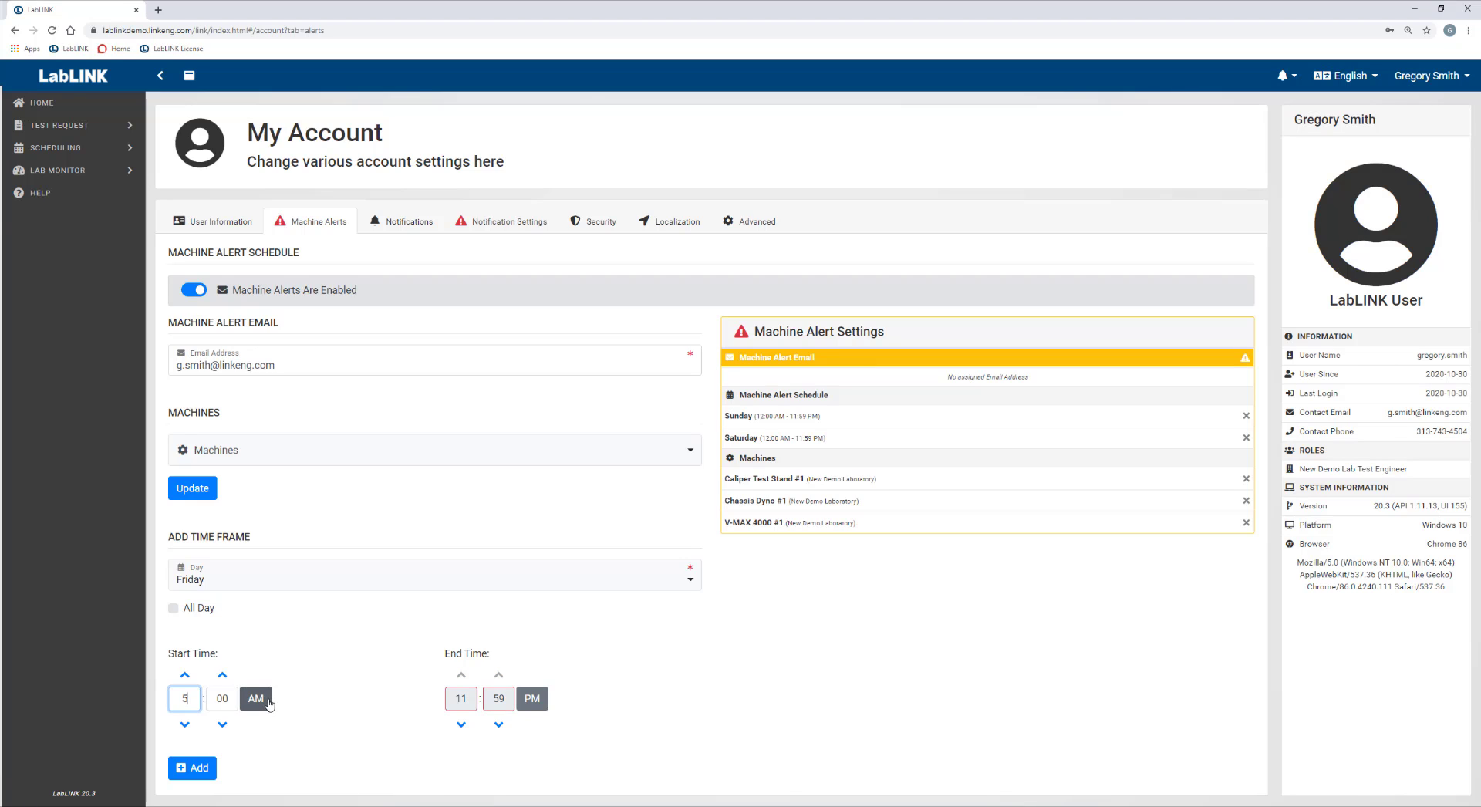
pyautogui.click(256, 699)
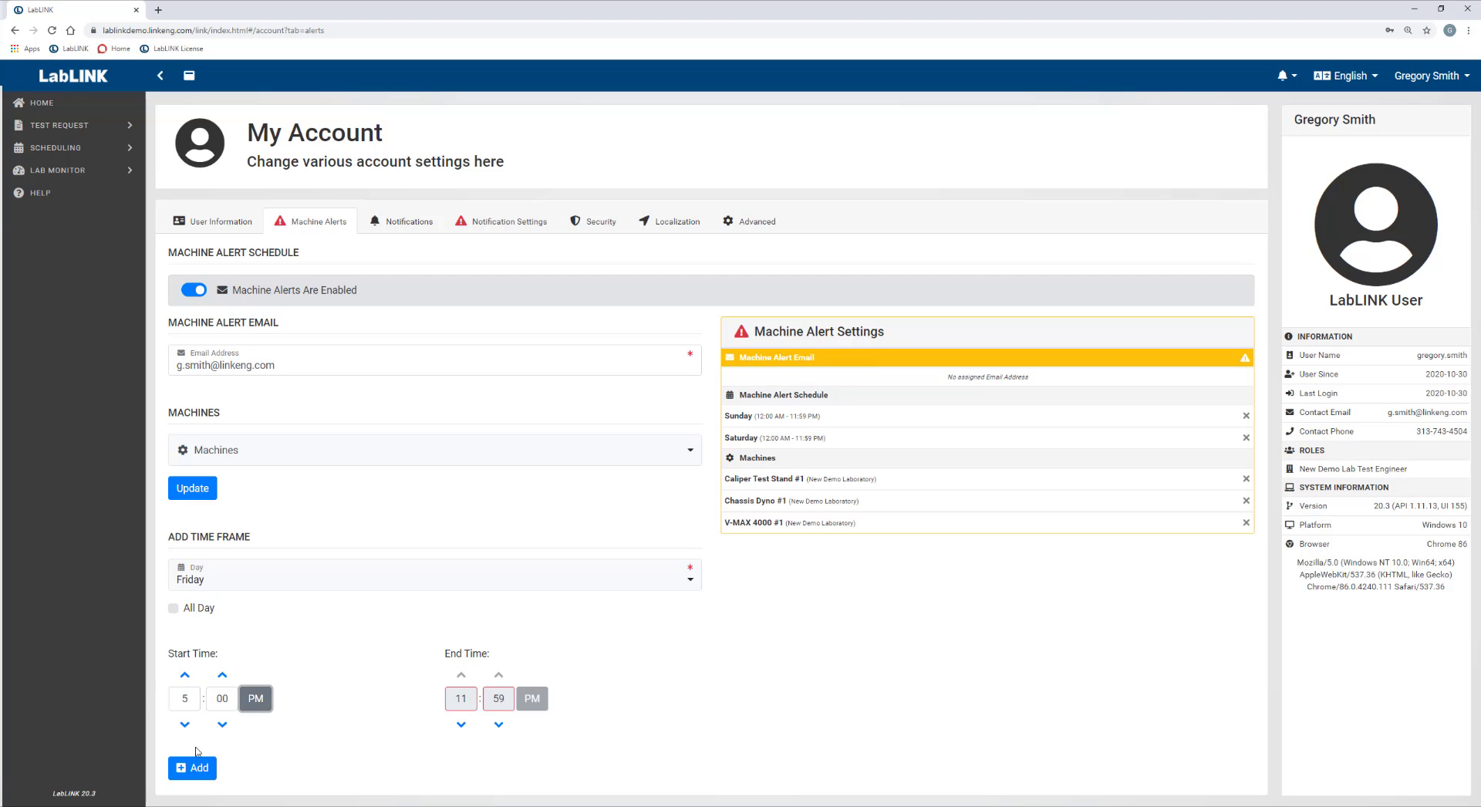
pyautogui.click(202, 778)
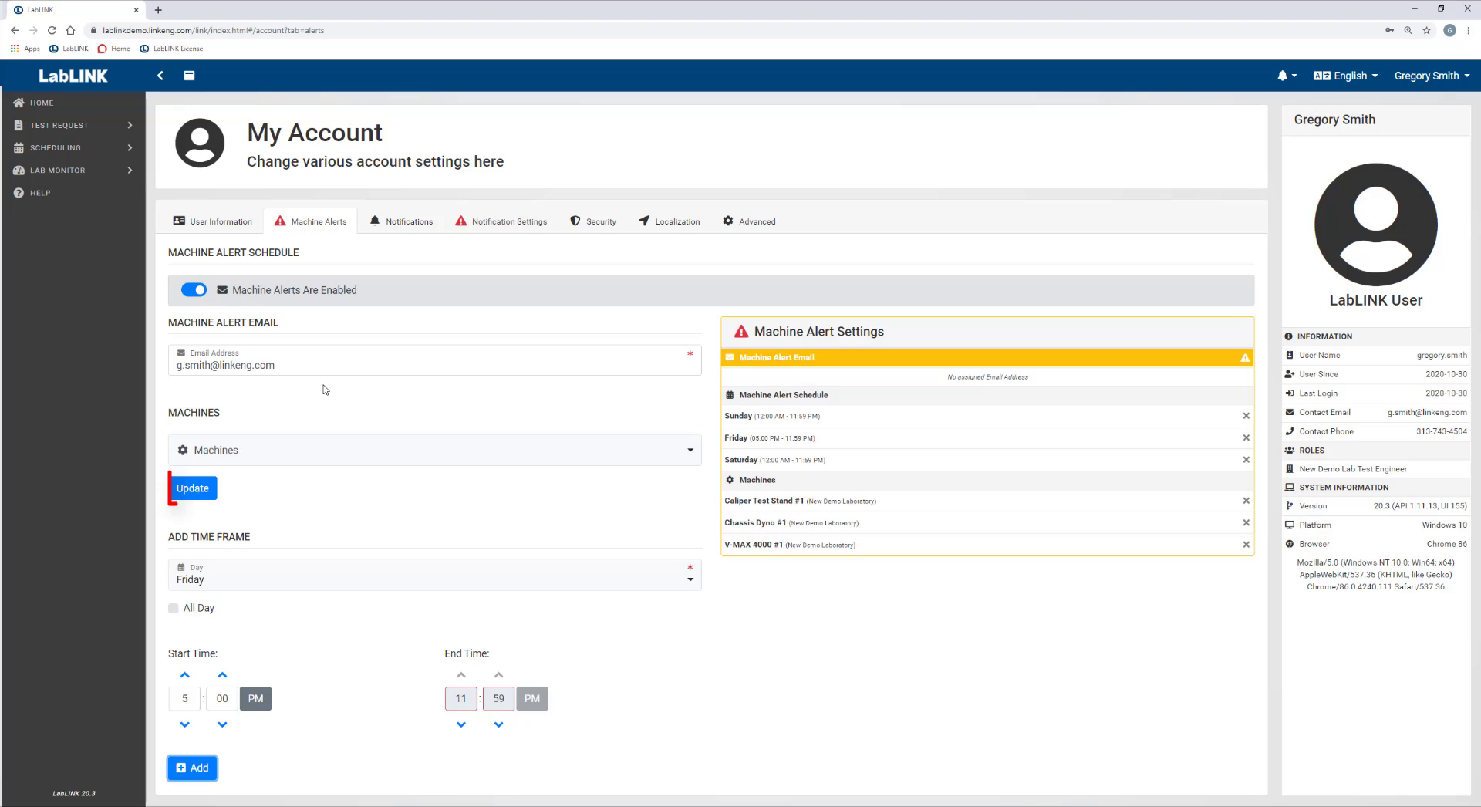
# Save the machine alert e-mail, machines and time frames with Update.
pyautogui.click(193, 488)
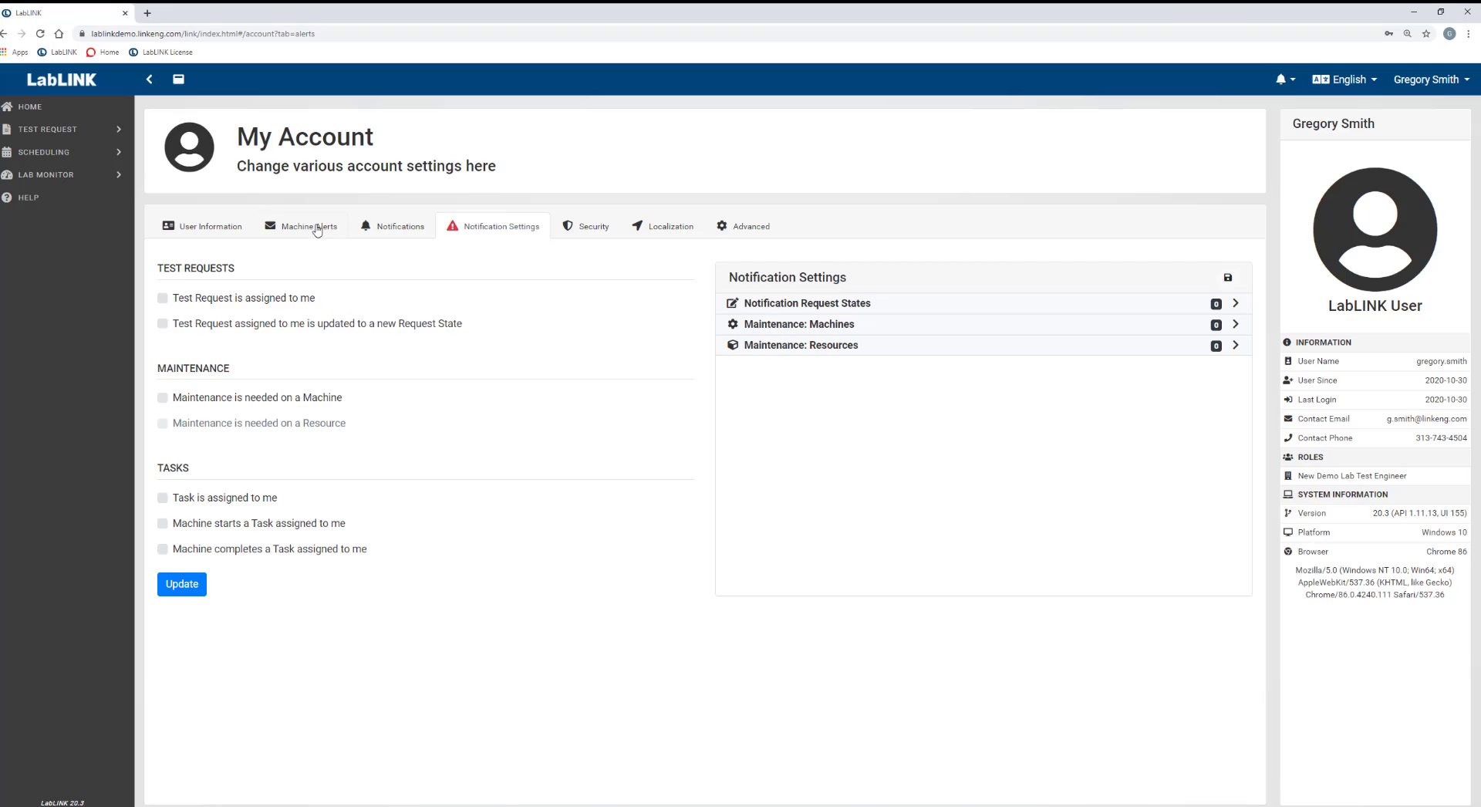
pyautogui.click(316, 227)
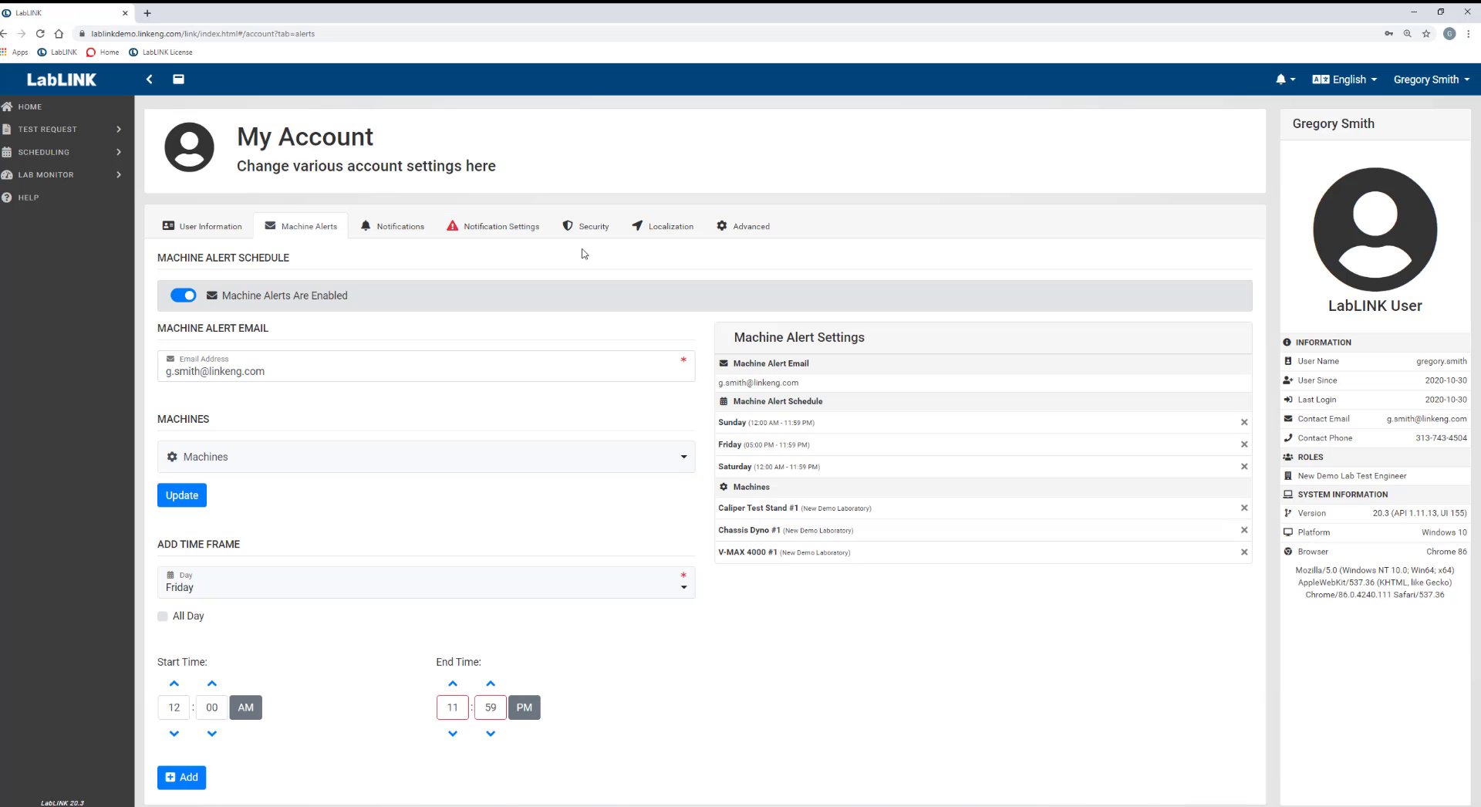
# Switch to the Notification Settings tab, showing all test request, maintenance and task notifications unchecked.
pyautogui.click(513, 230)
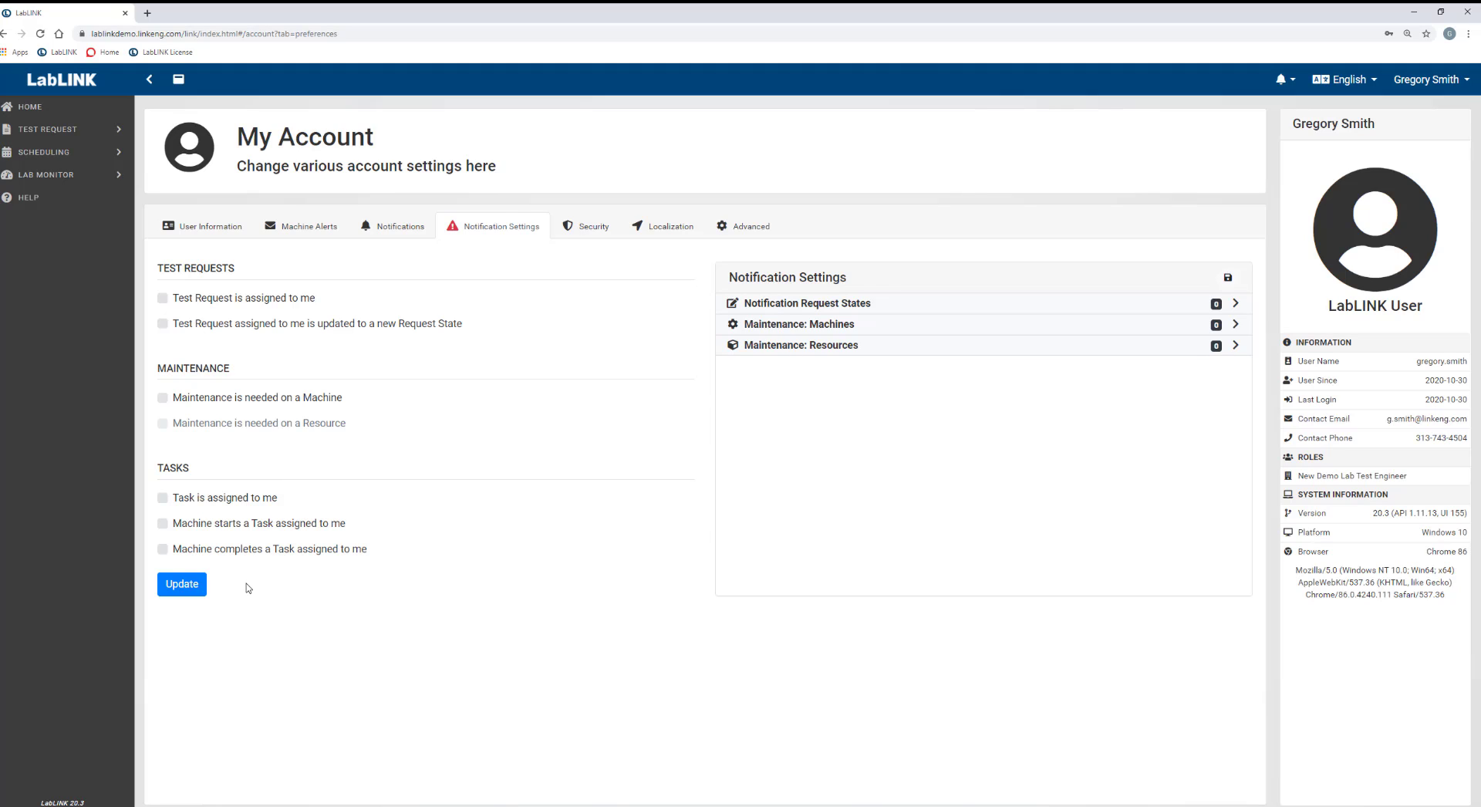
pyautogui.click(308, 229)
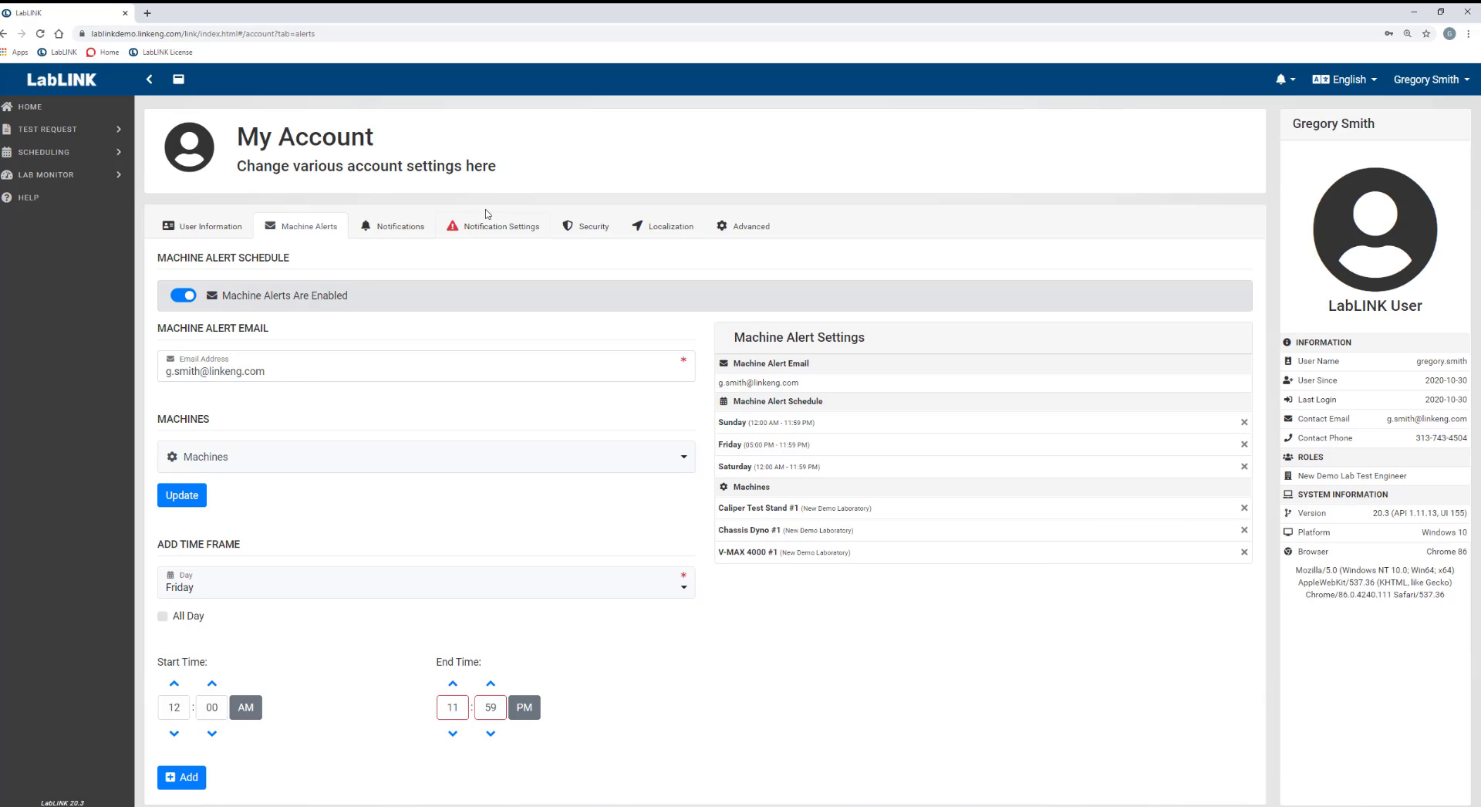
pyautogui.click(483, 235)
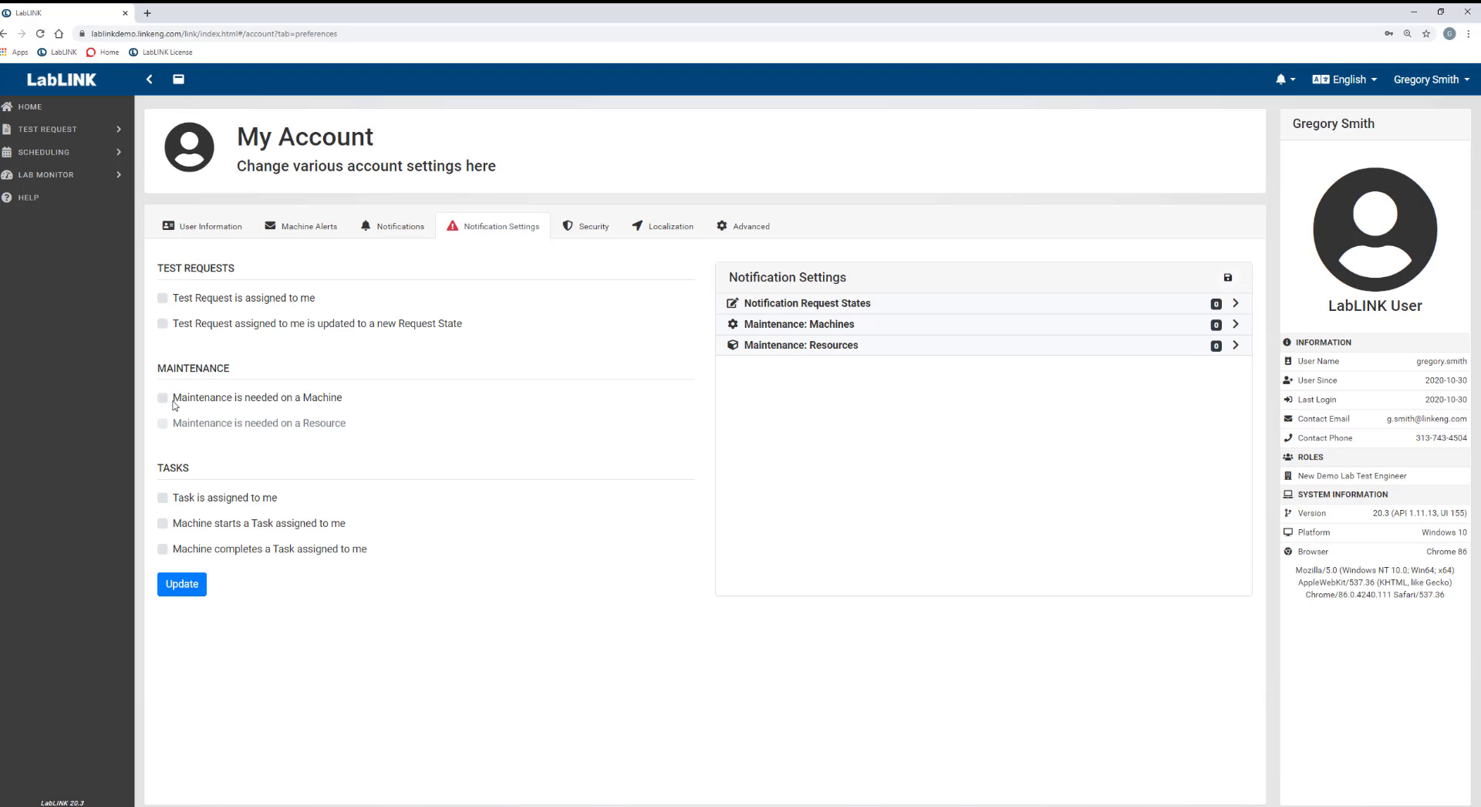
# Turn on notifications for test request assignment, request state changes and machine task completion.
pyautogui.click(162, 298)
pyautogui.click(163, 324)
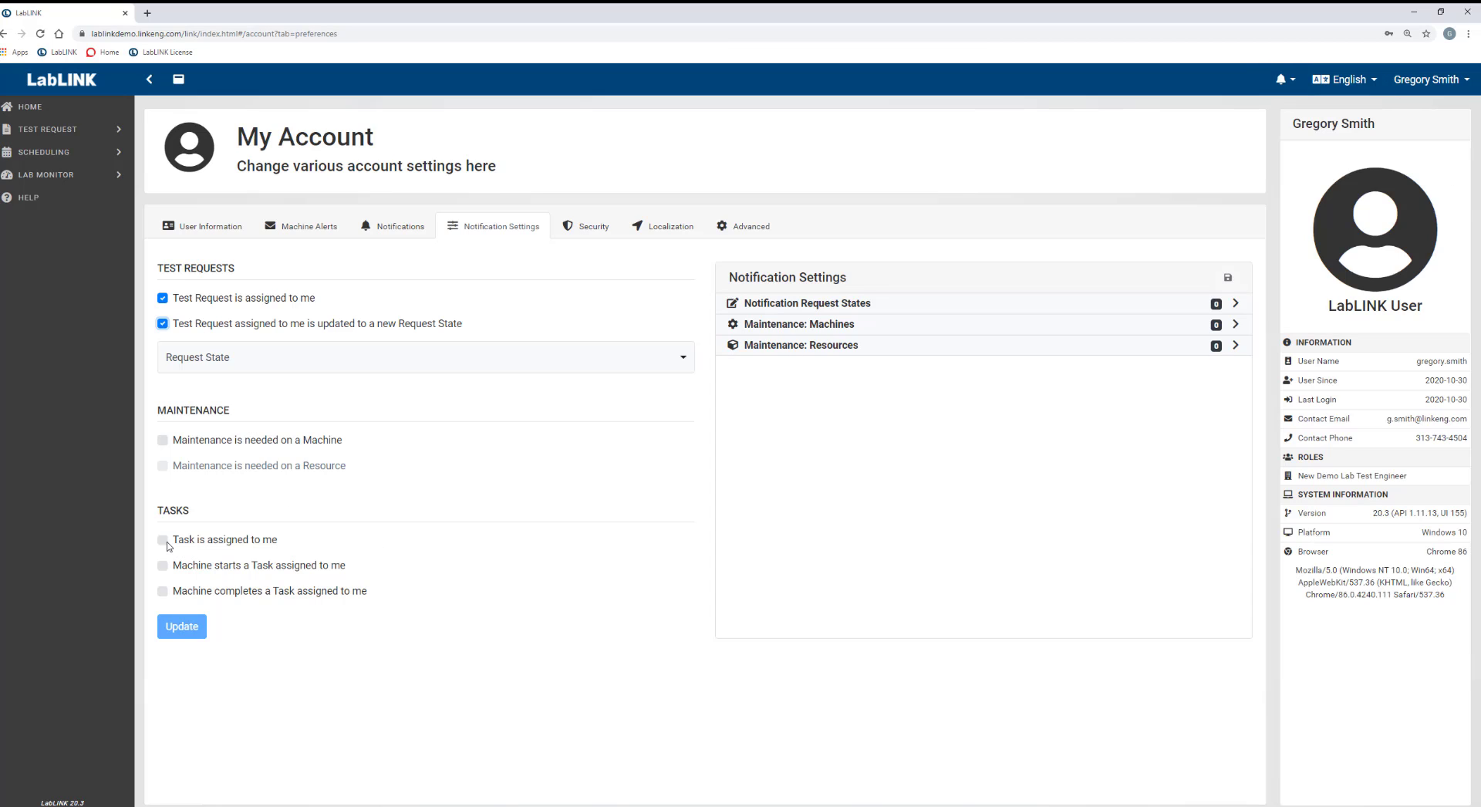
pyautogui.click(162, 591)
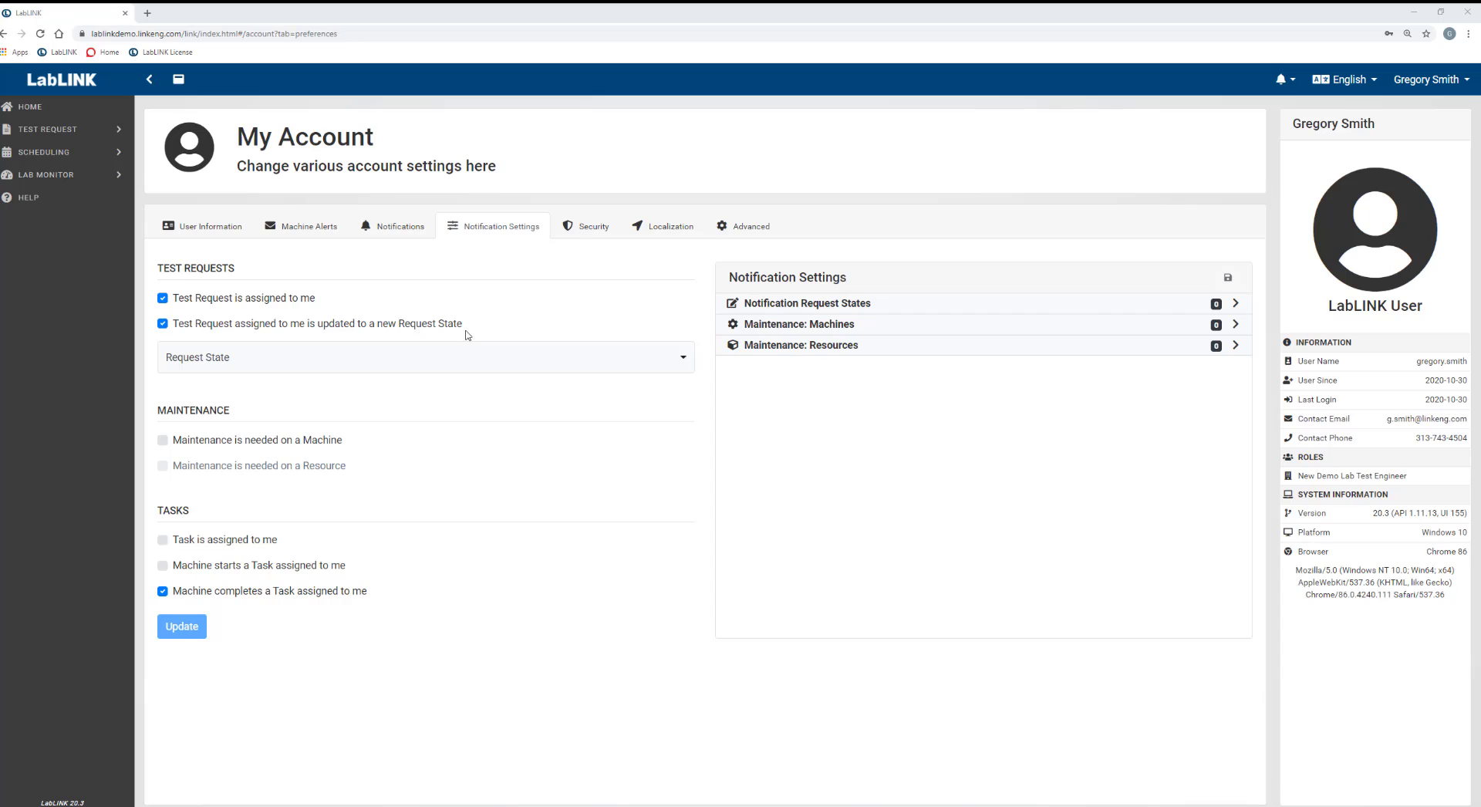
# Add Scheduled, Final Inspection and Shipped as the watched request states.
pyautogui.click(332, 371)
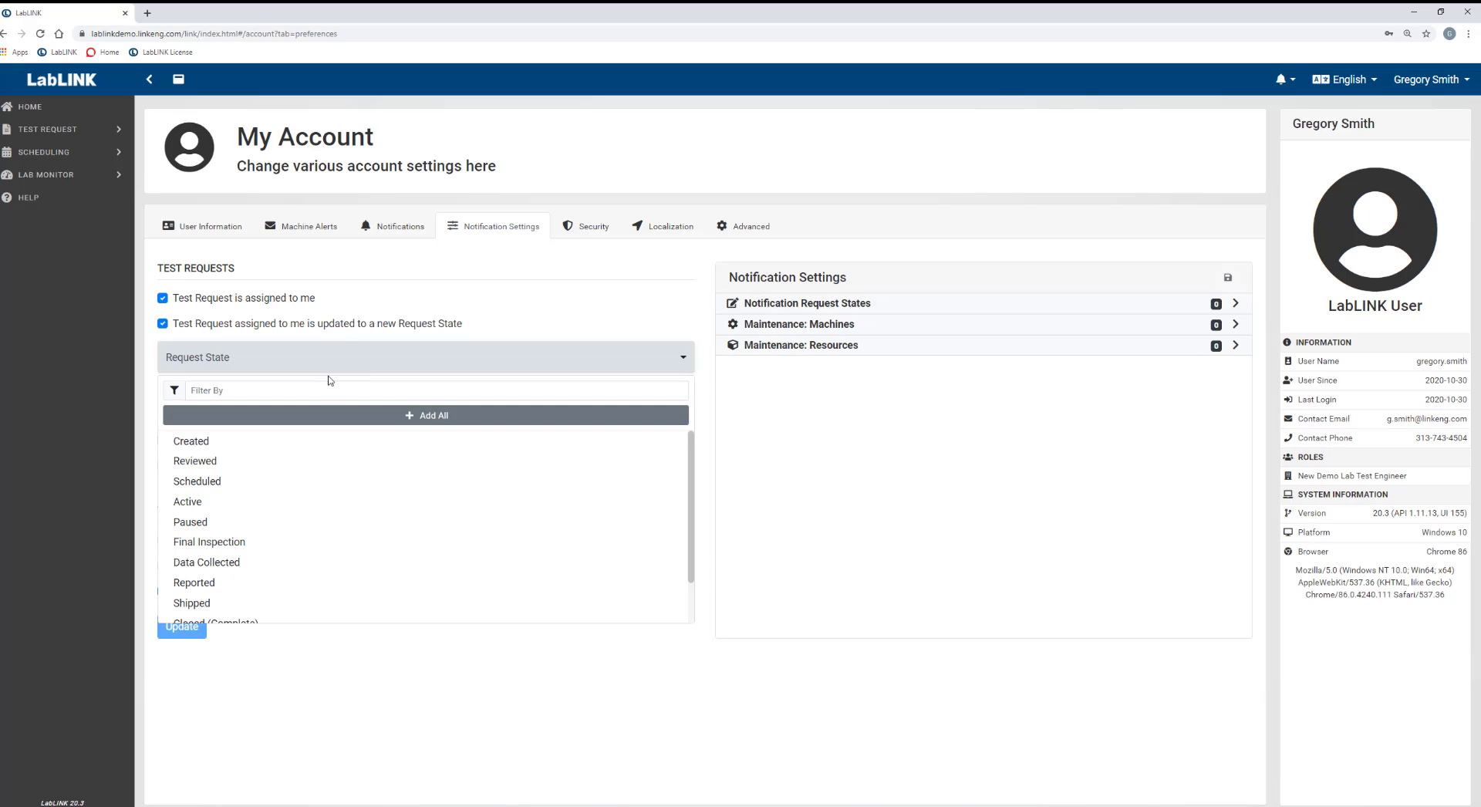
pyautogui.click(224, 486)
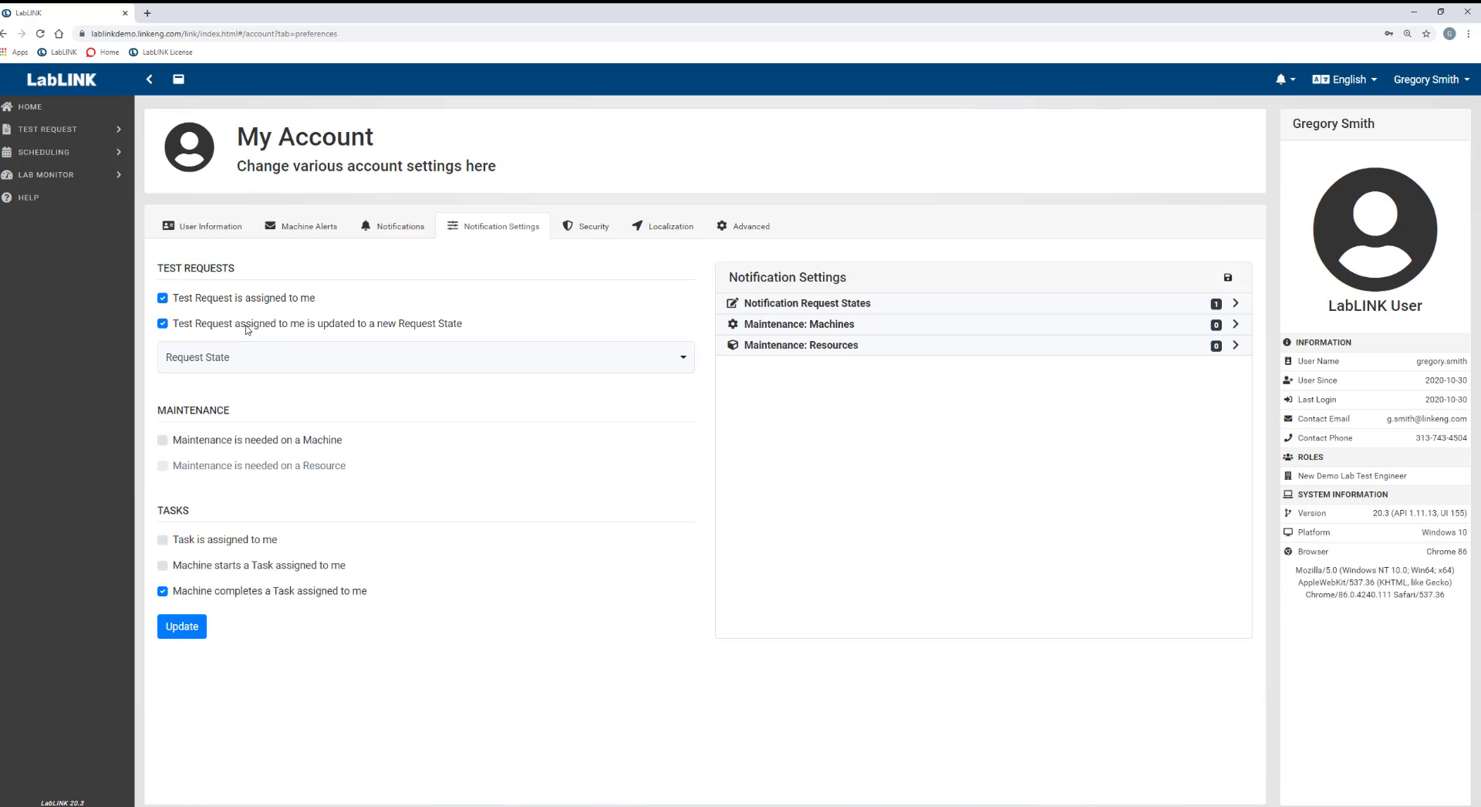
pyautogui.click(247, 364)
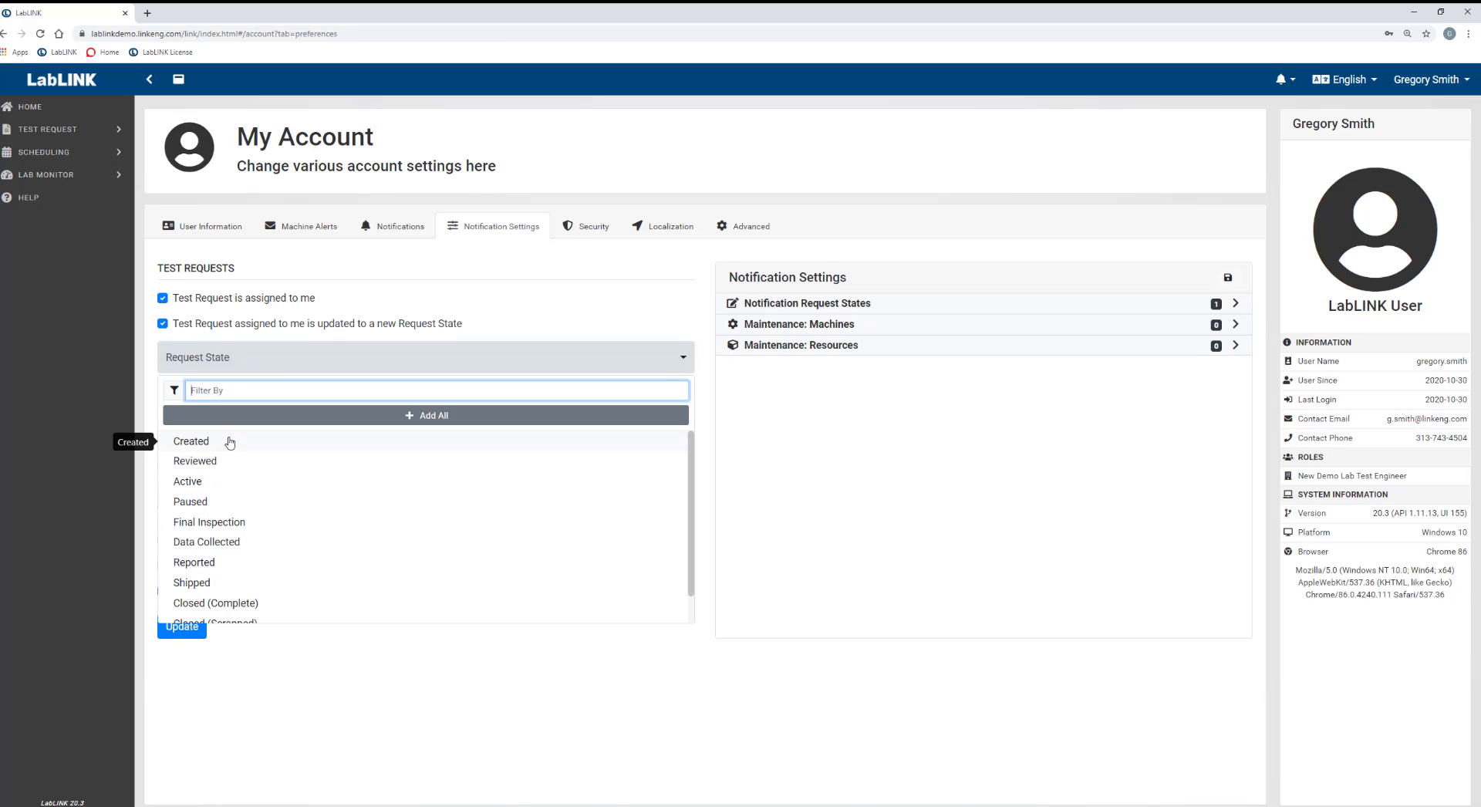
pyautogui.click(225, 524)
pyautogui.click(189, 364)
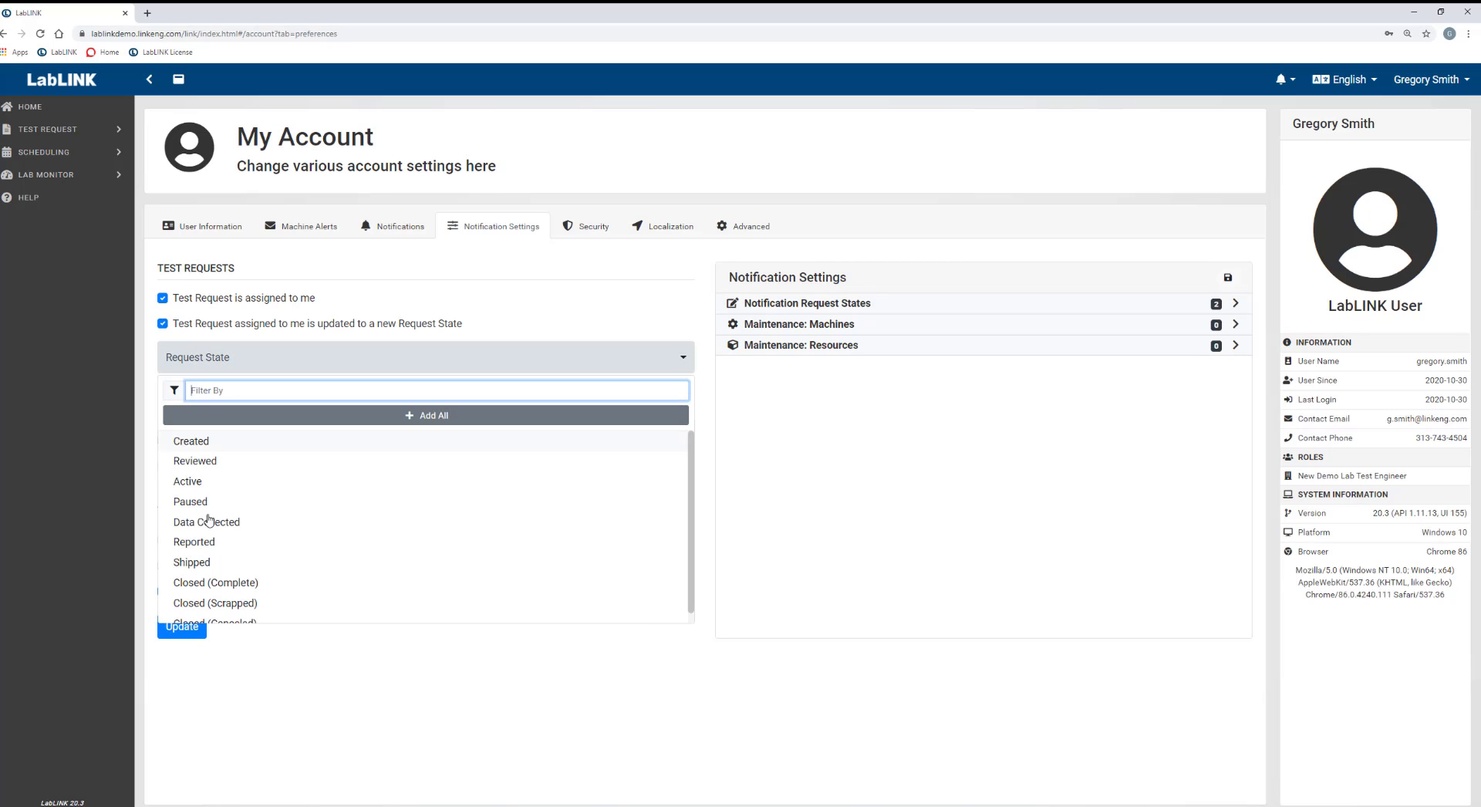
pyautogui.click(203, 563)
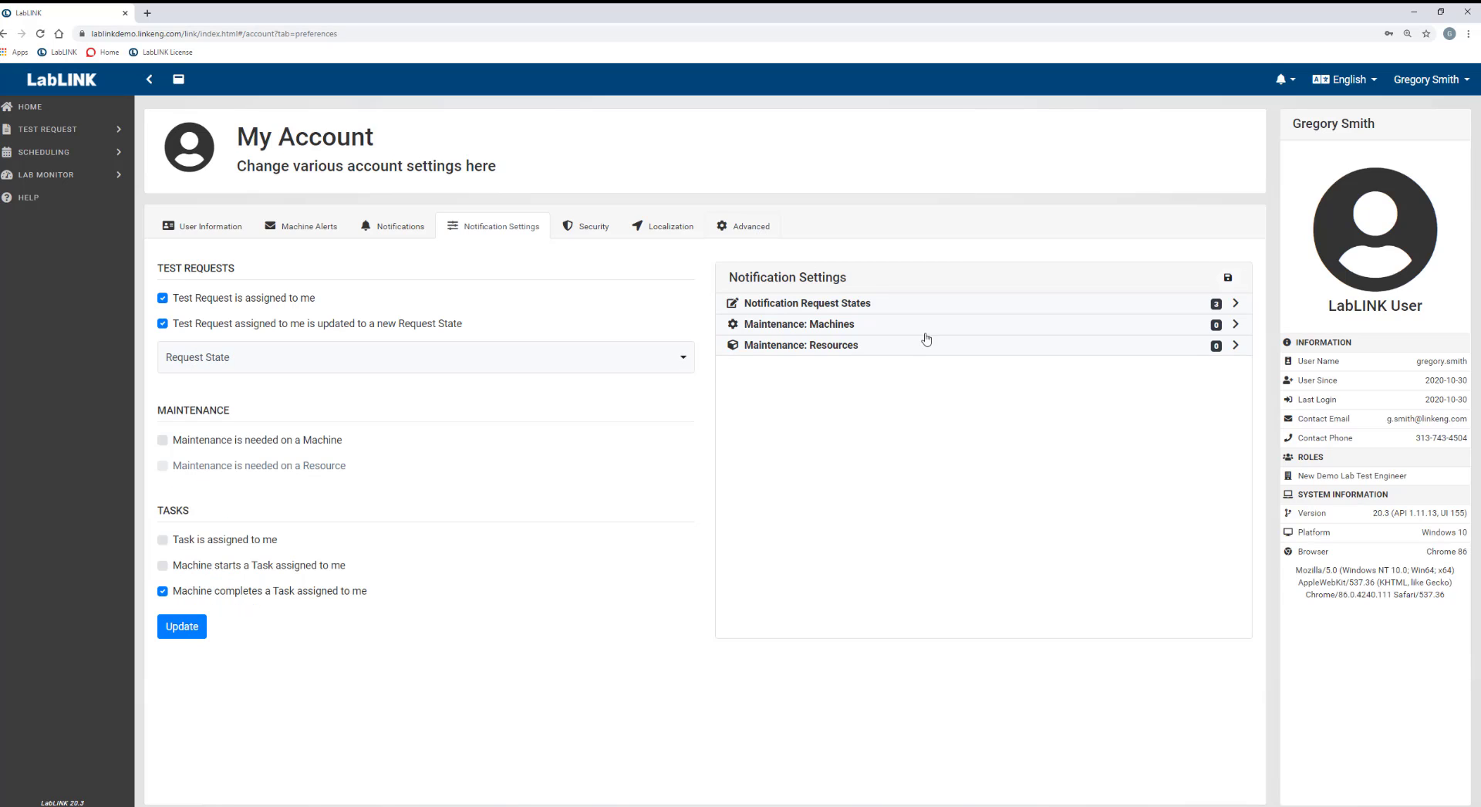
# Add and then remove Reviewed from the watched request states, then update and save the notification settings.
pyautogui.click(1235, 305)
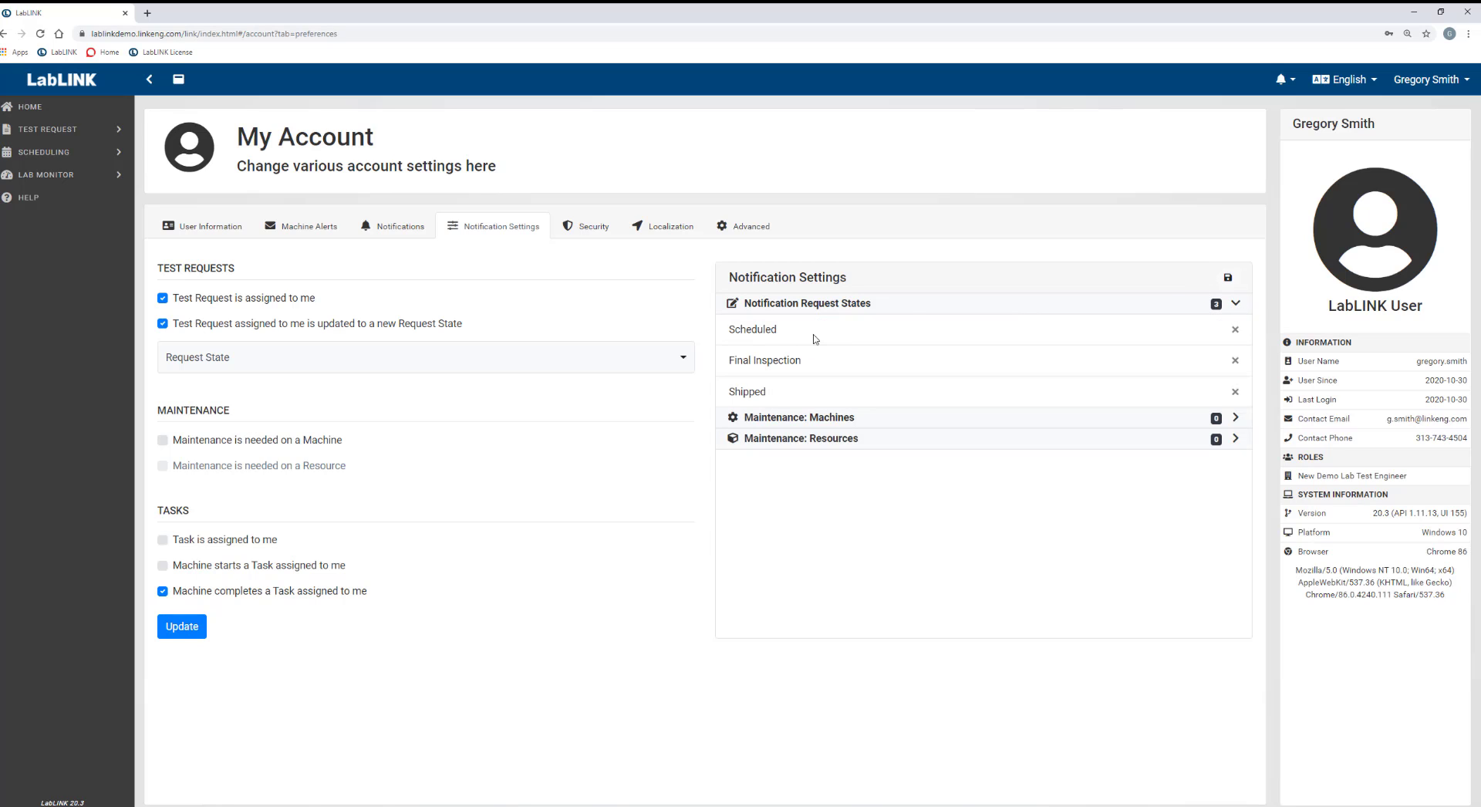
pyautogui.click(230, 357)
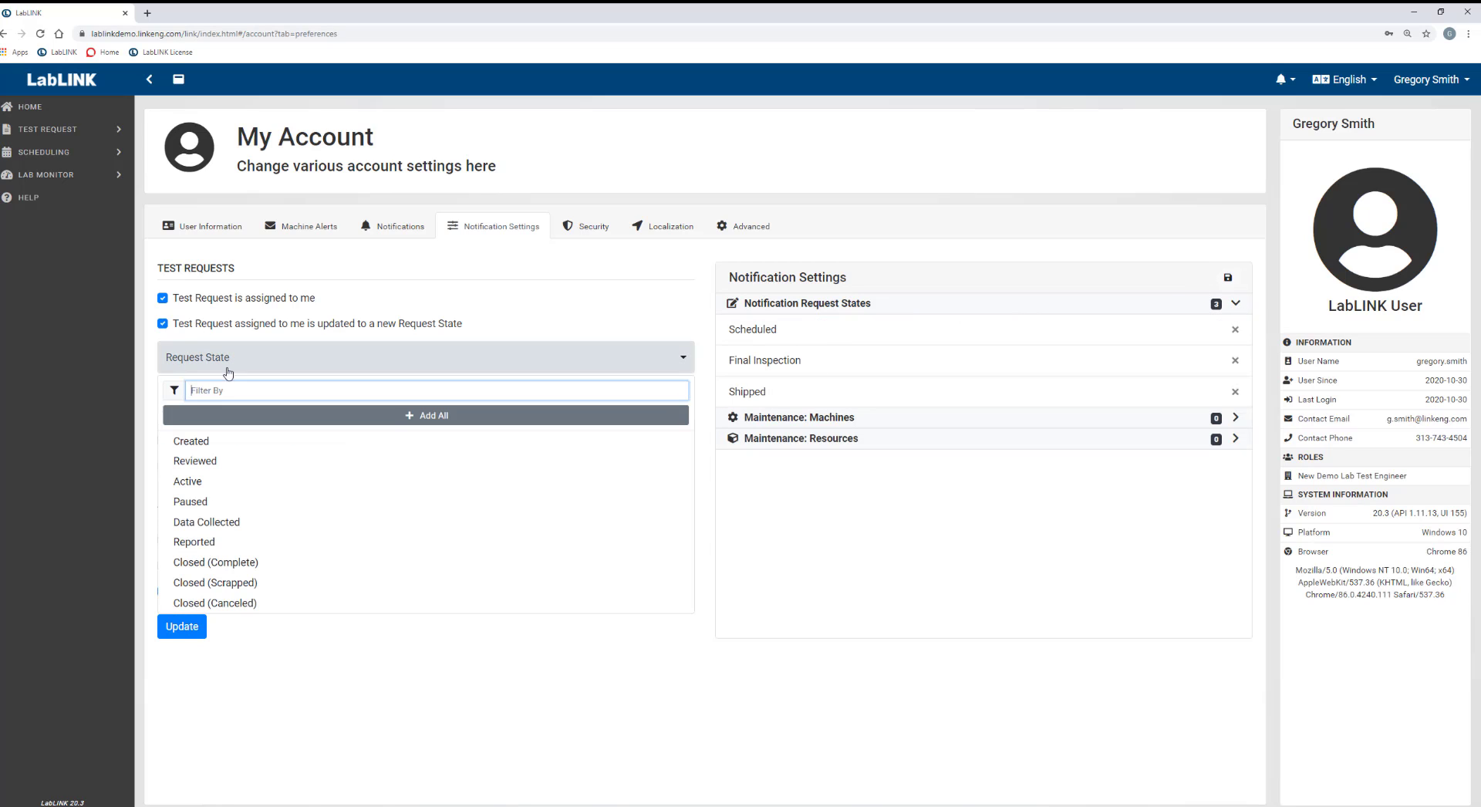
pyautogui.click(195, 461)
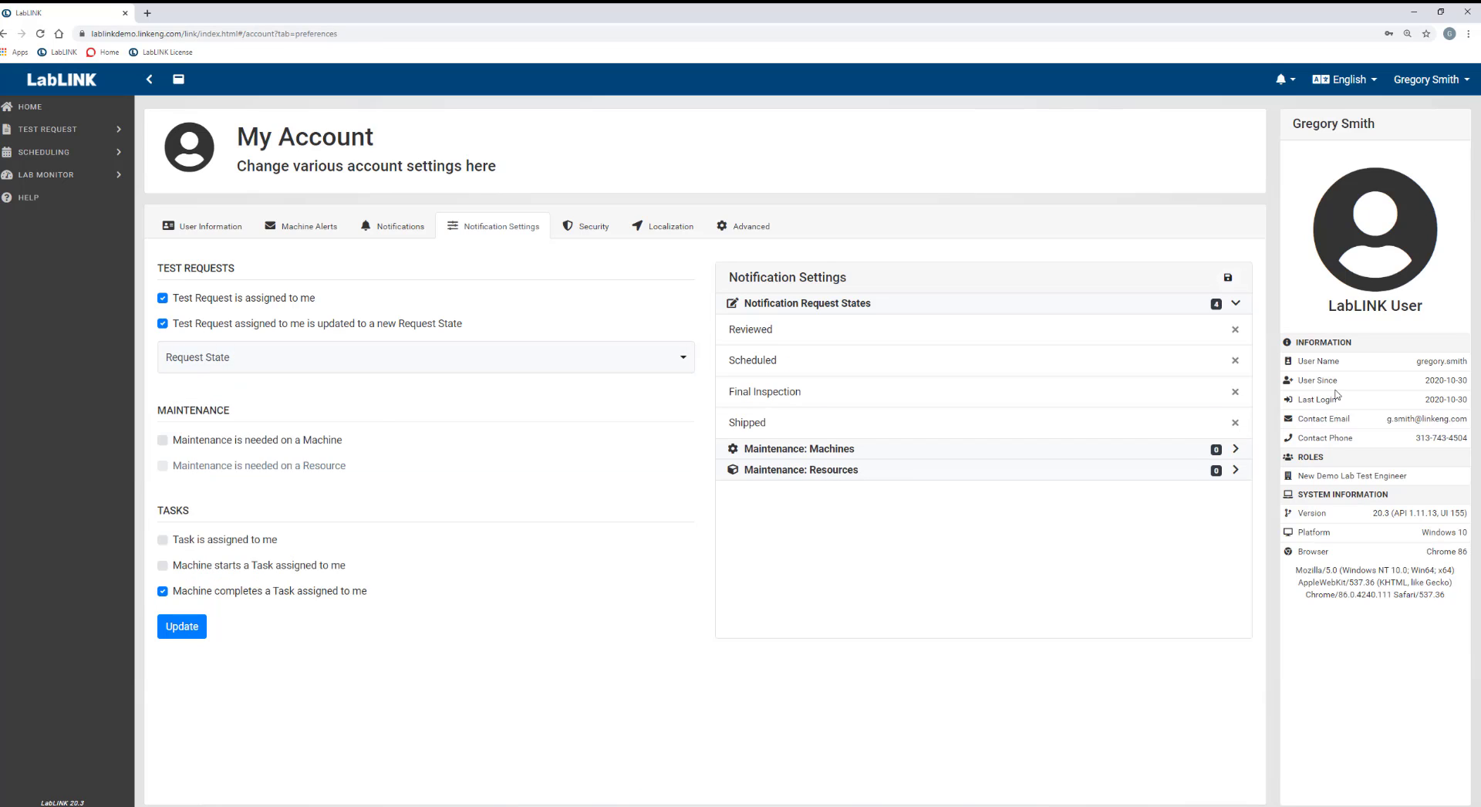
pyautogui.click(1235, 329)
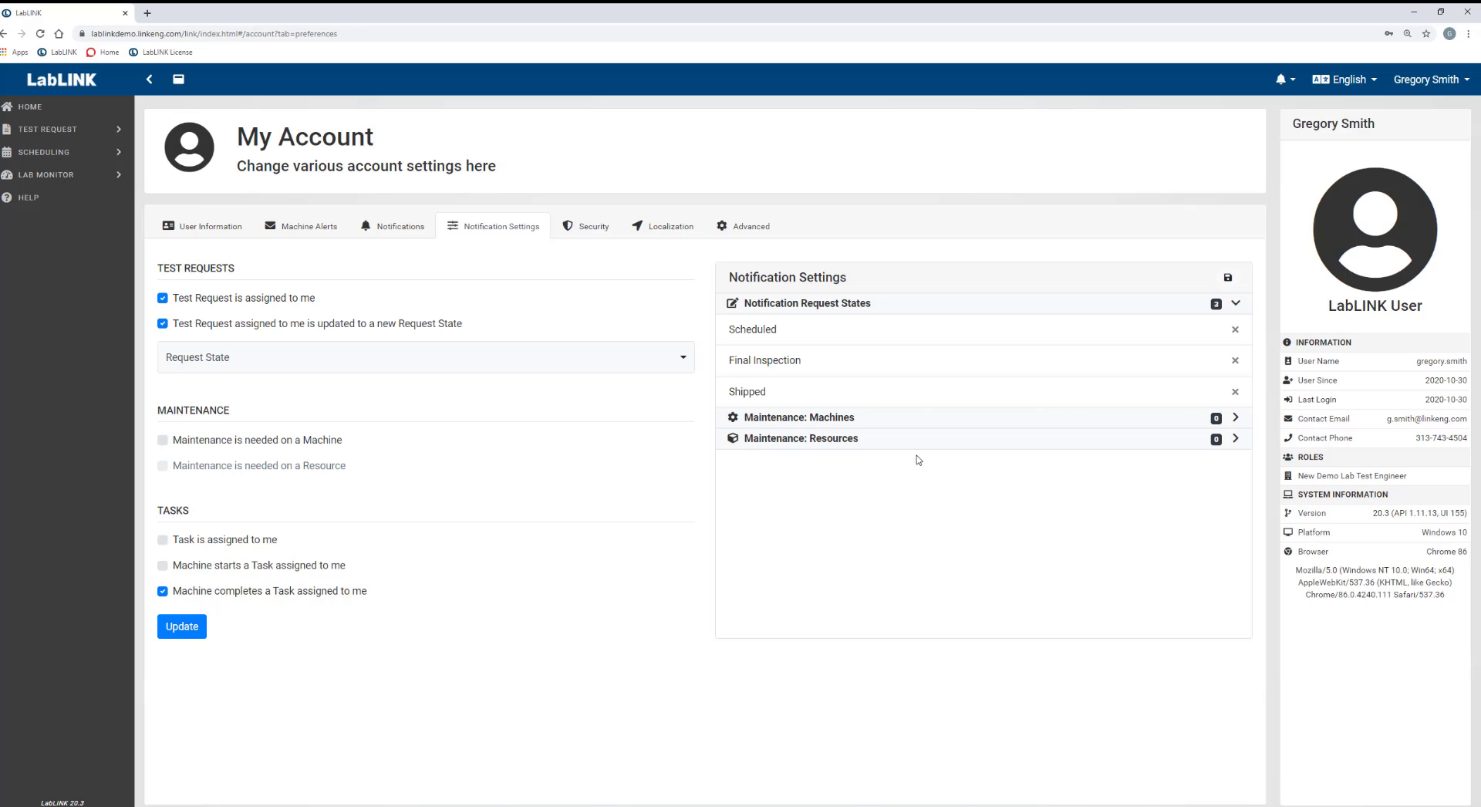
pyautogui.click(187, 636)
pyautogui.click(1226, 280)
# Go to the Localization settings and switch the language to Español, then back to English.
pyautogui.click(582, 232)
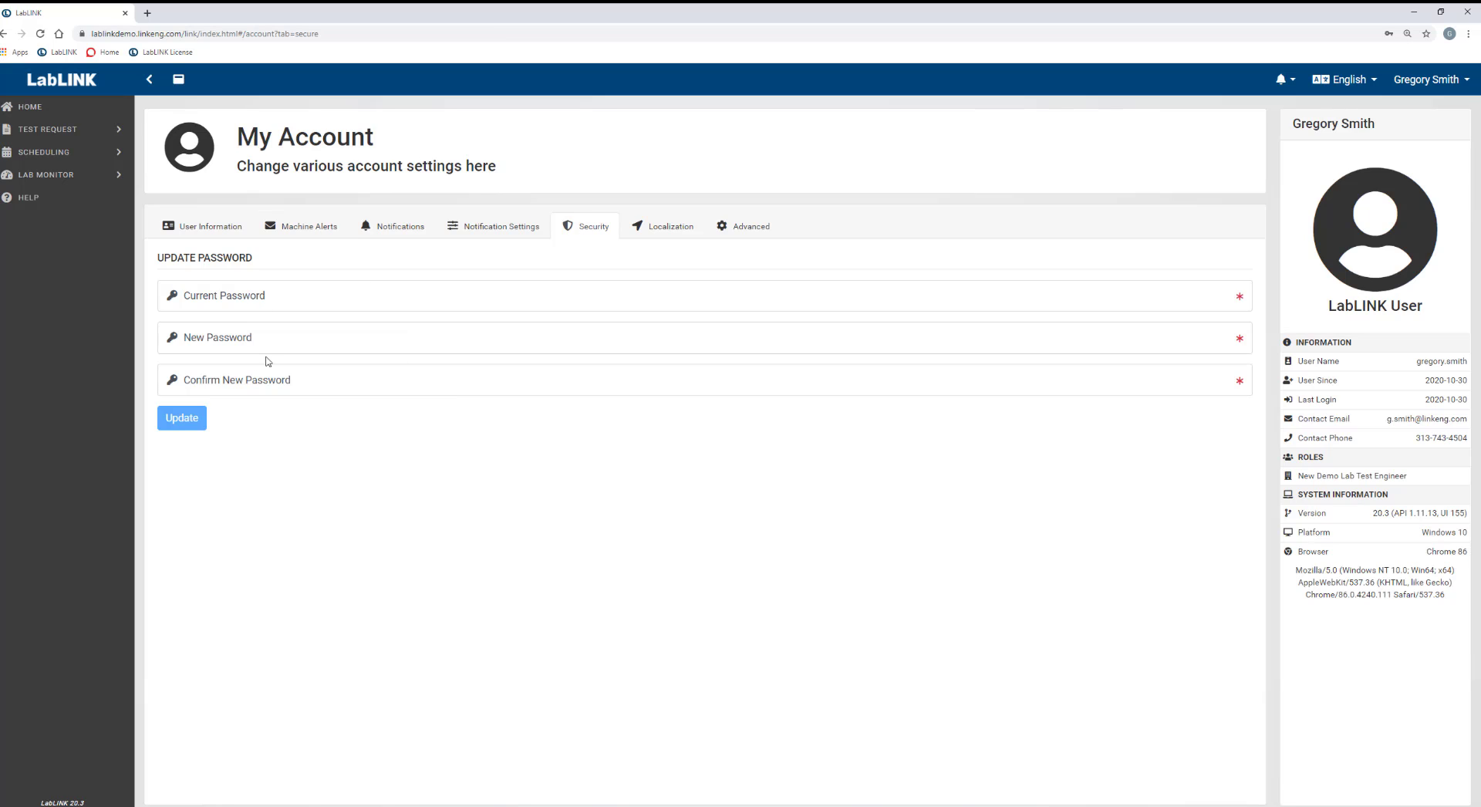
pyautogui.click(672, 236)
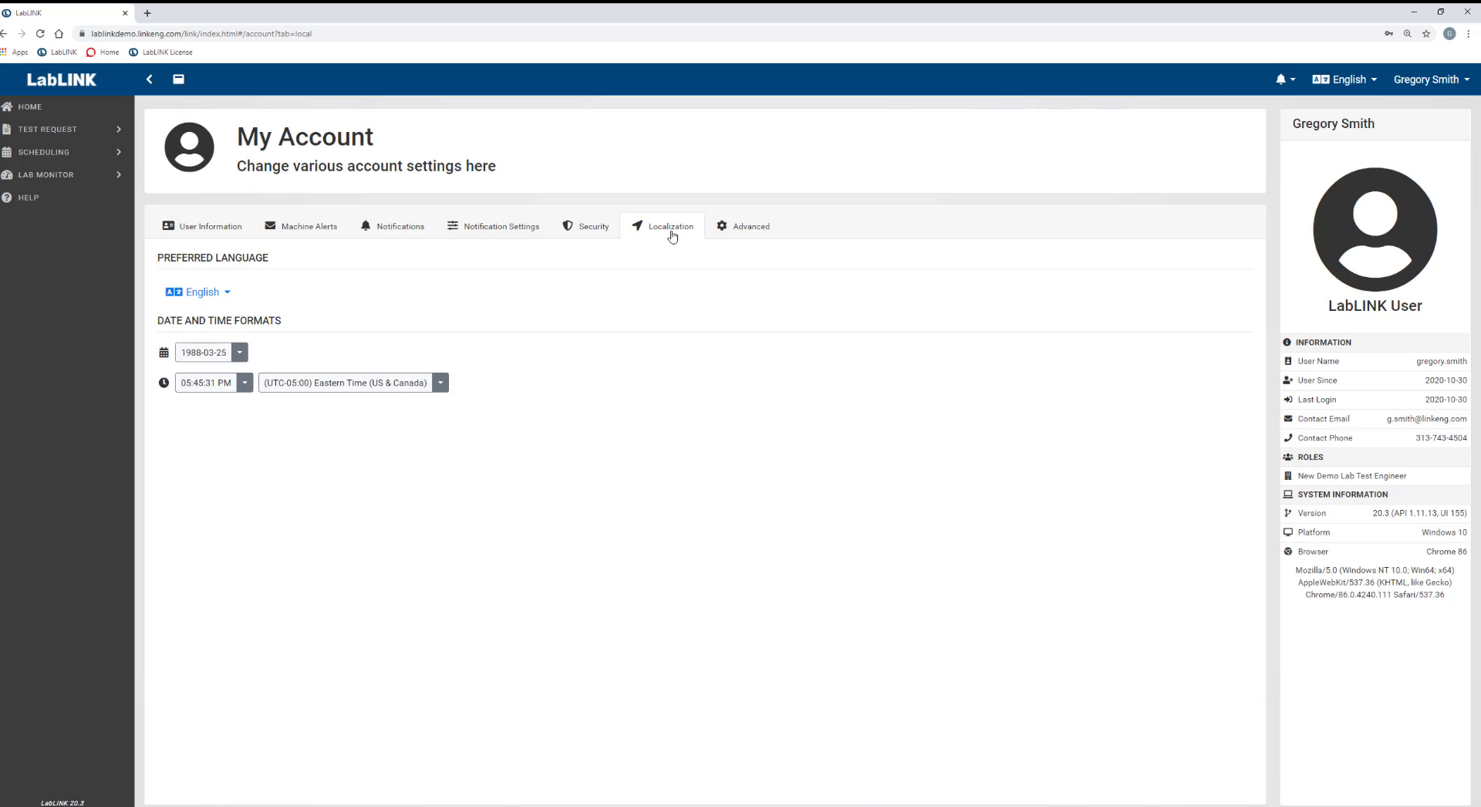
pyautogui.click(226, 294)
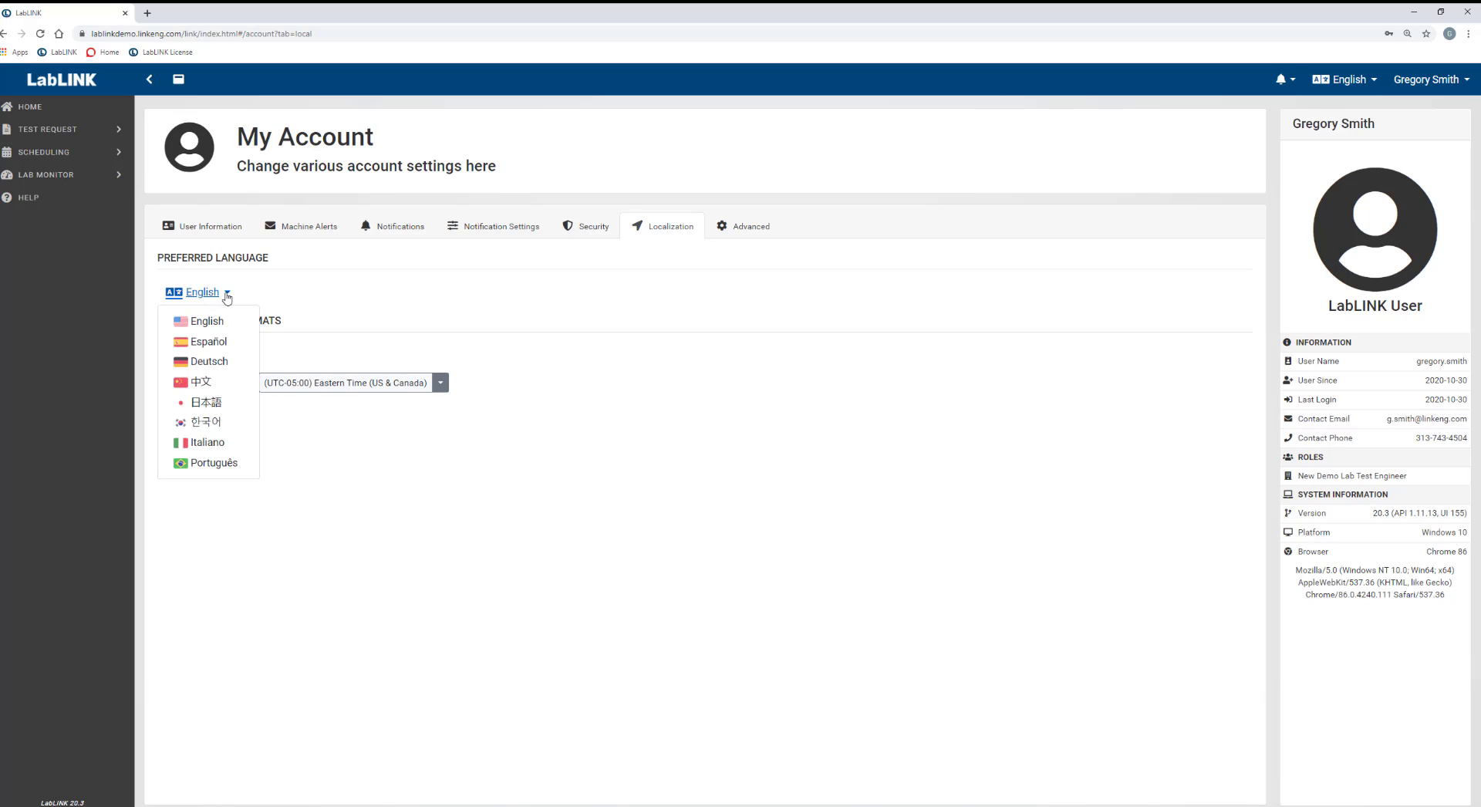
pyautogui.click(218, 346)
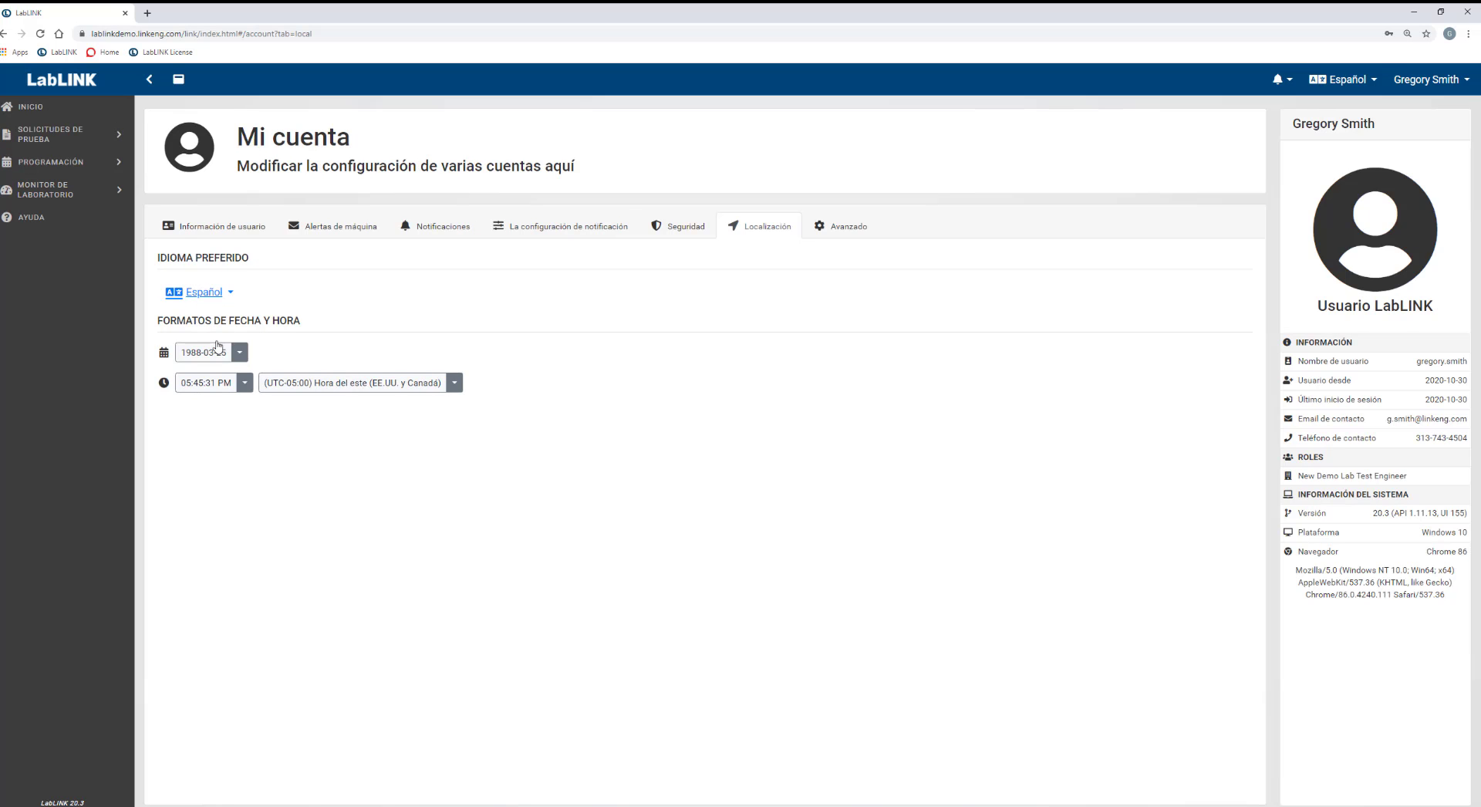
pyautogui.click(231, 297)
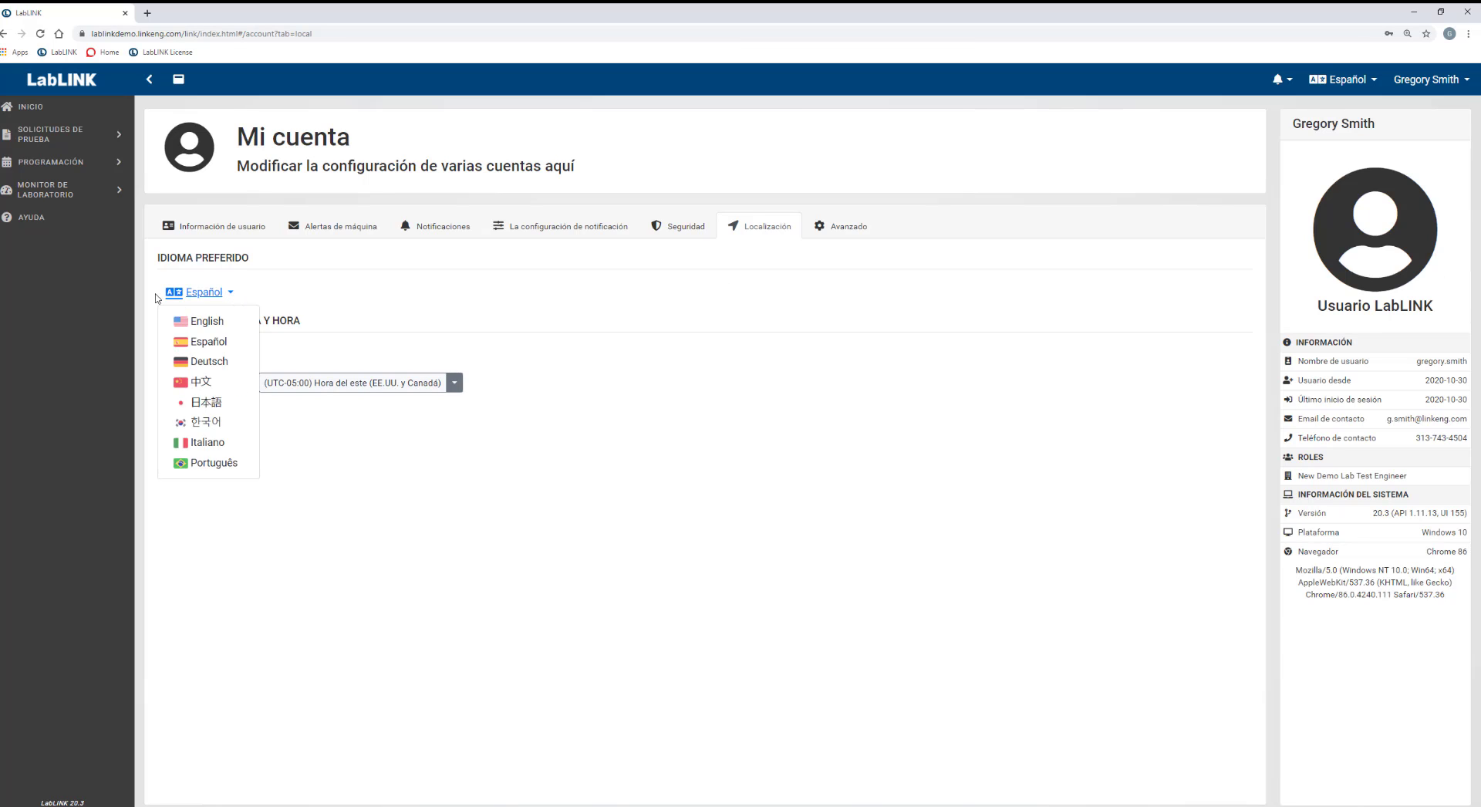
pyautogui.click(206, 323)
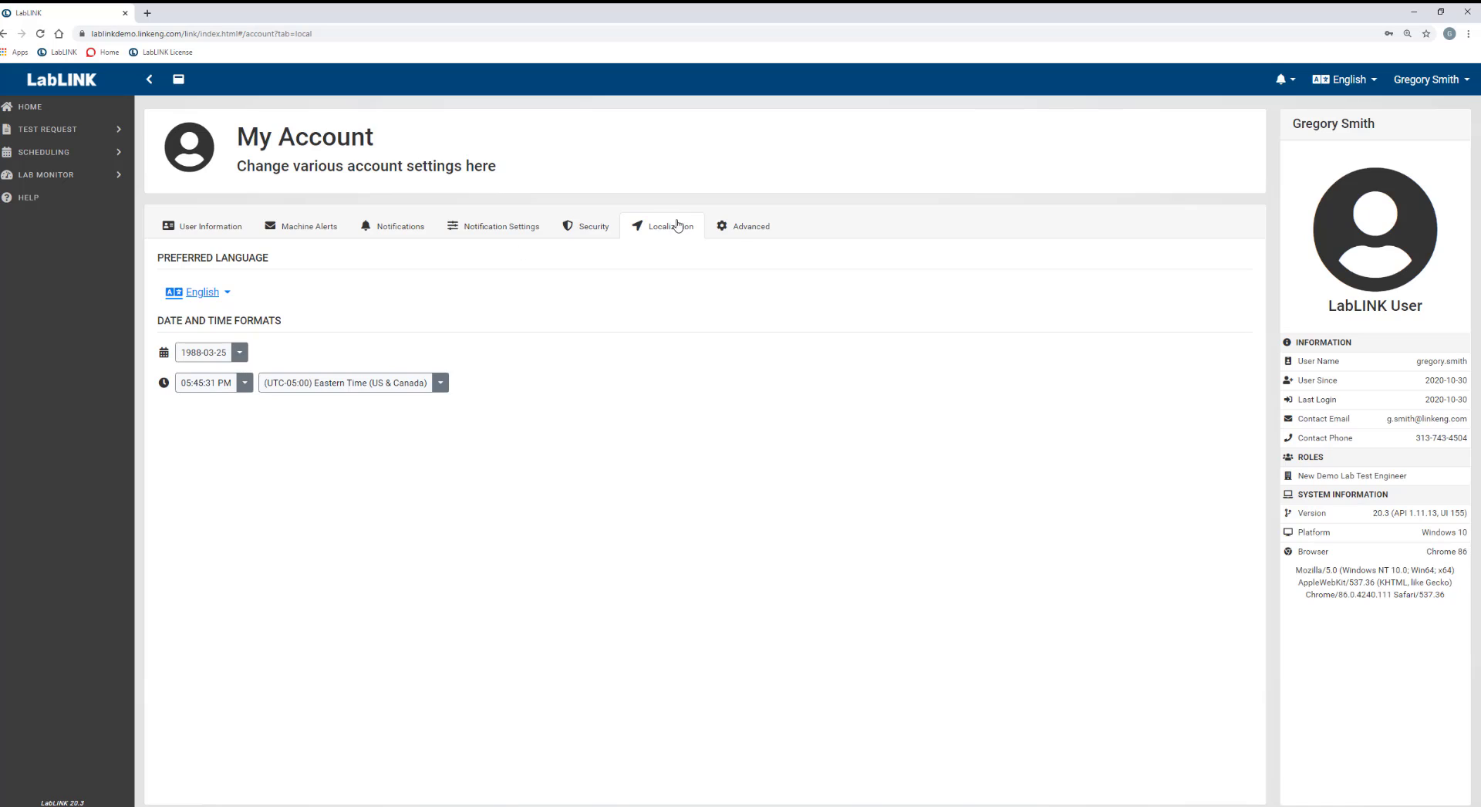
# Show the Advanced tab with chart-pattern contrast, single-page printing and table copy options.
pyautogui.click(737, 232)
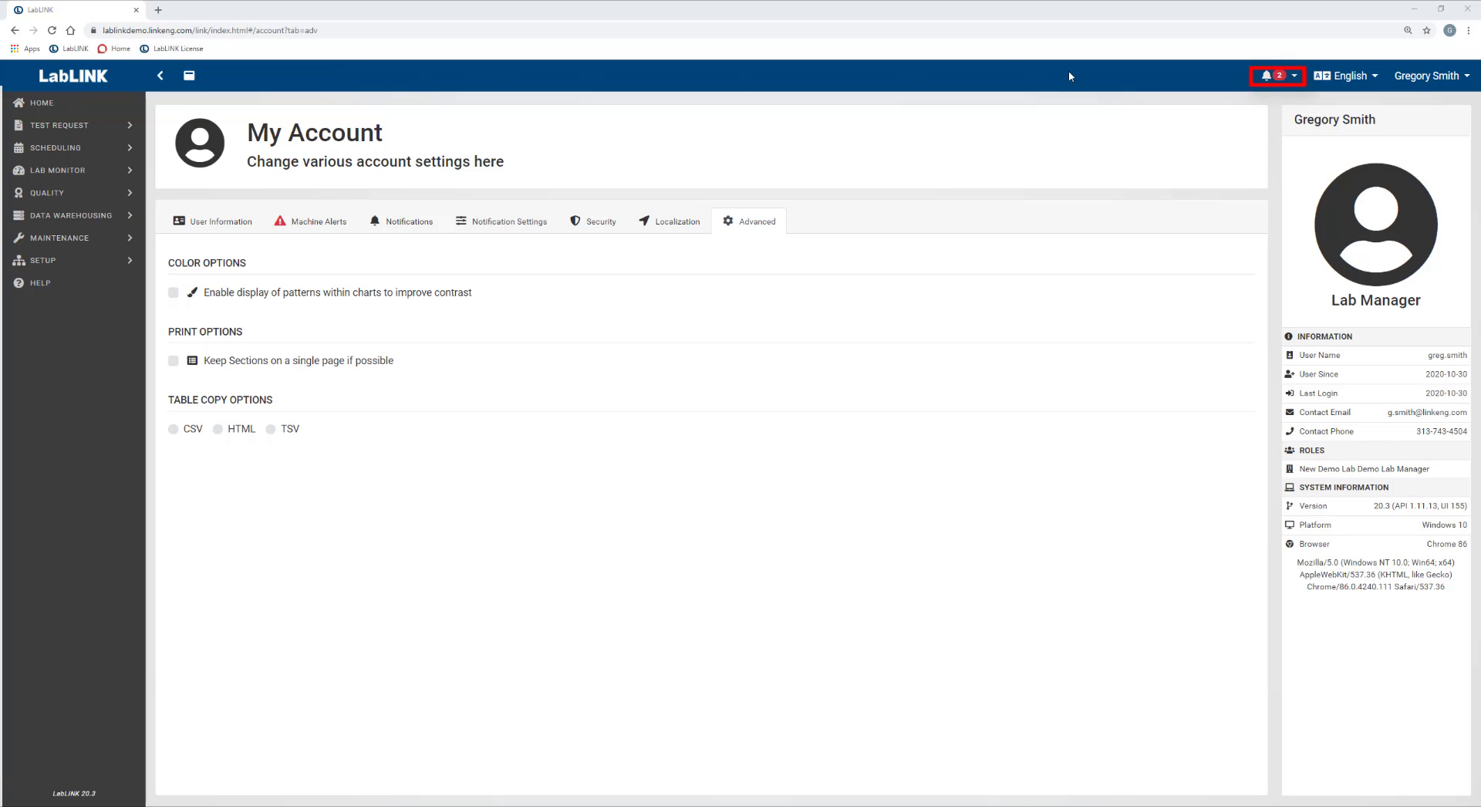
# Open test request 20-10-30 001 from its assignment notification in the bell list.
pyautogui.click(1271, 85)
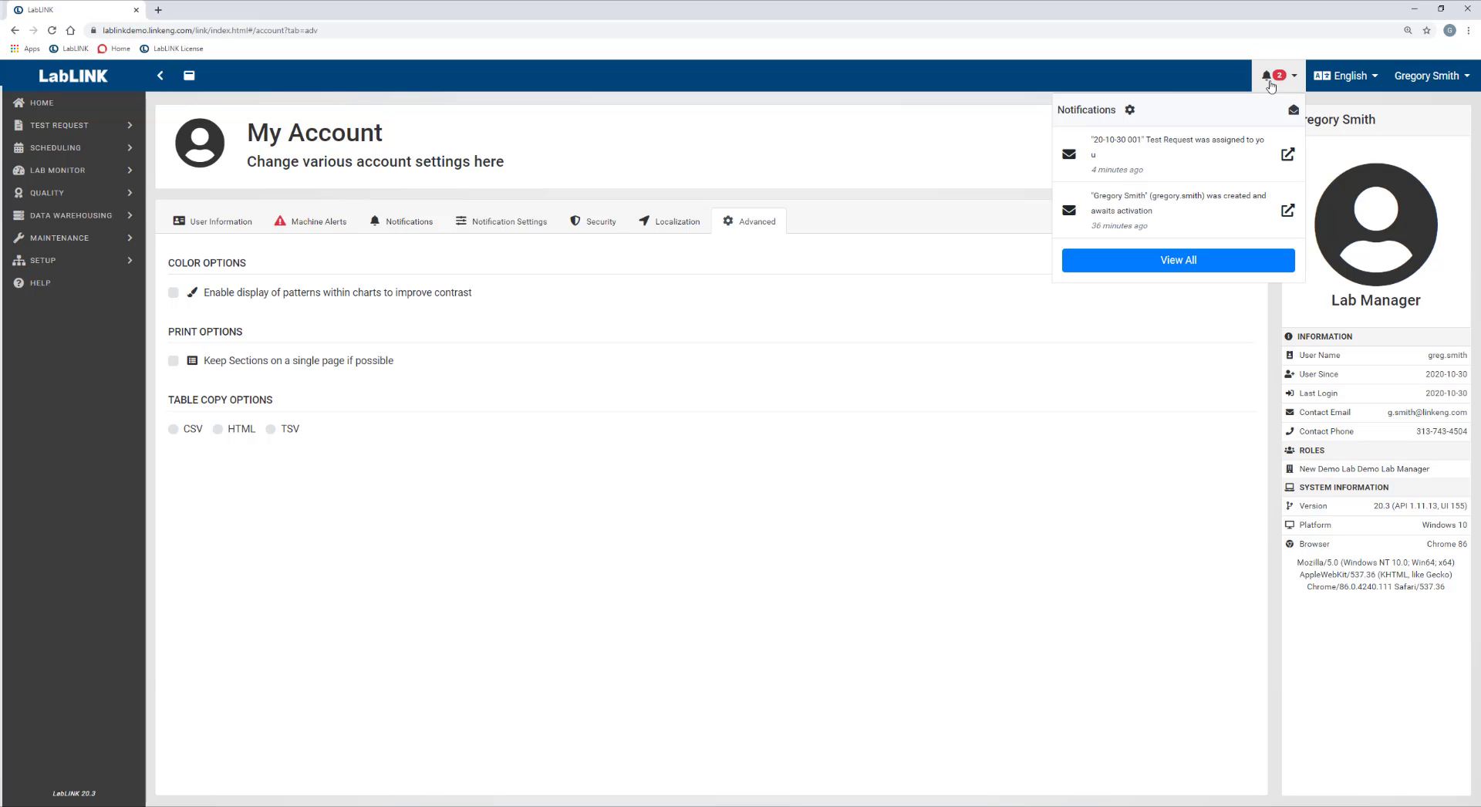
pyautogui.click(1155, 149)
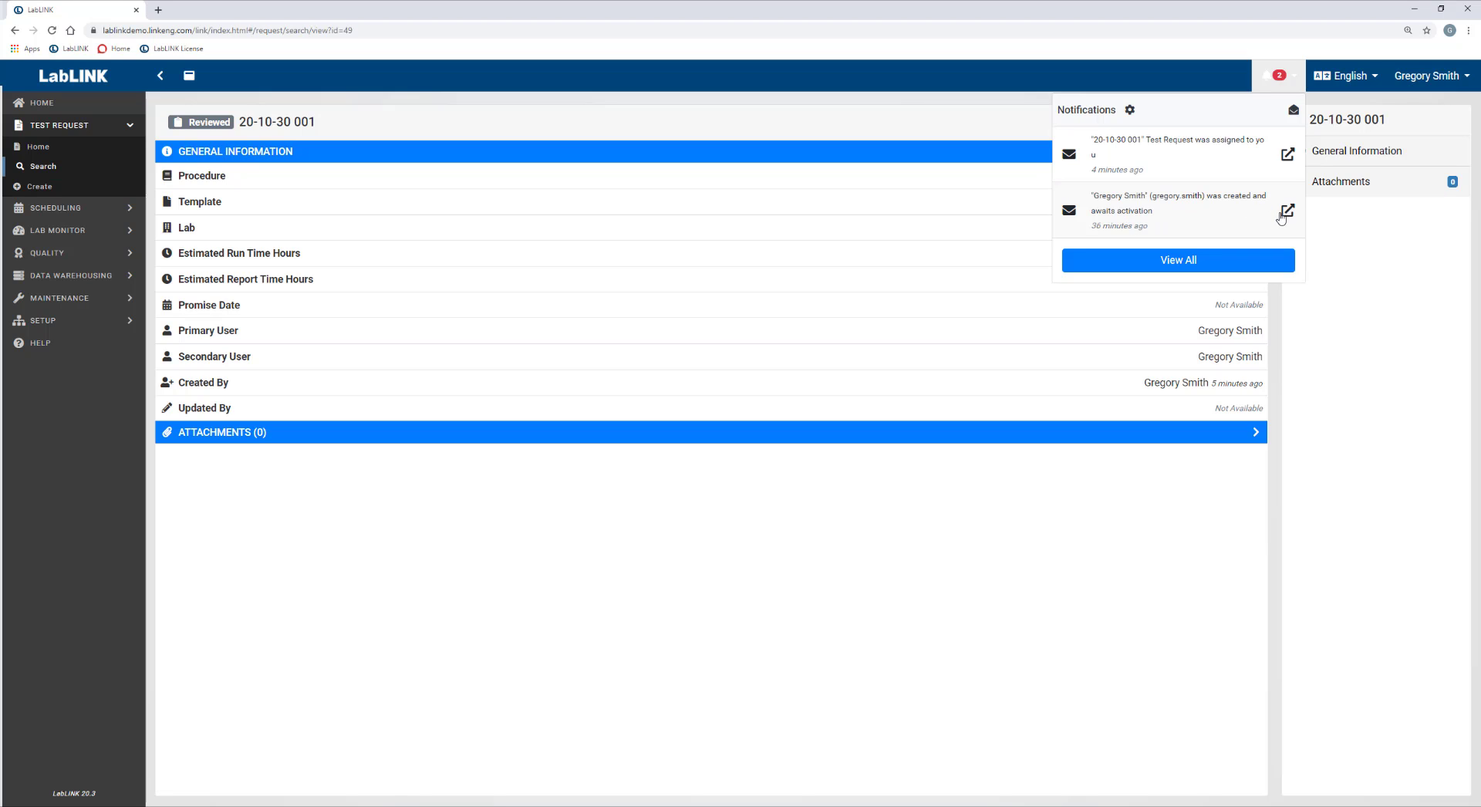
# View all notifications and confirm Mark All as Read to leave No Notifications.
pyautogui.click(1219, 260)
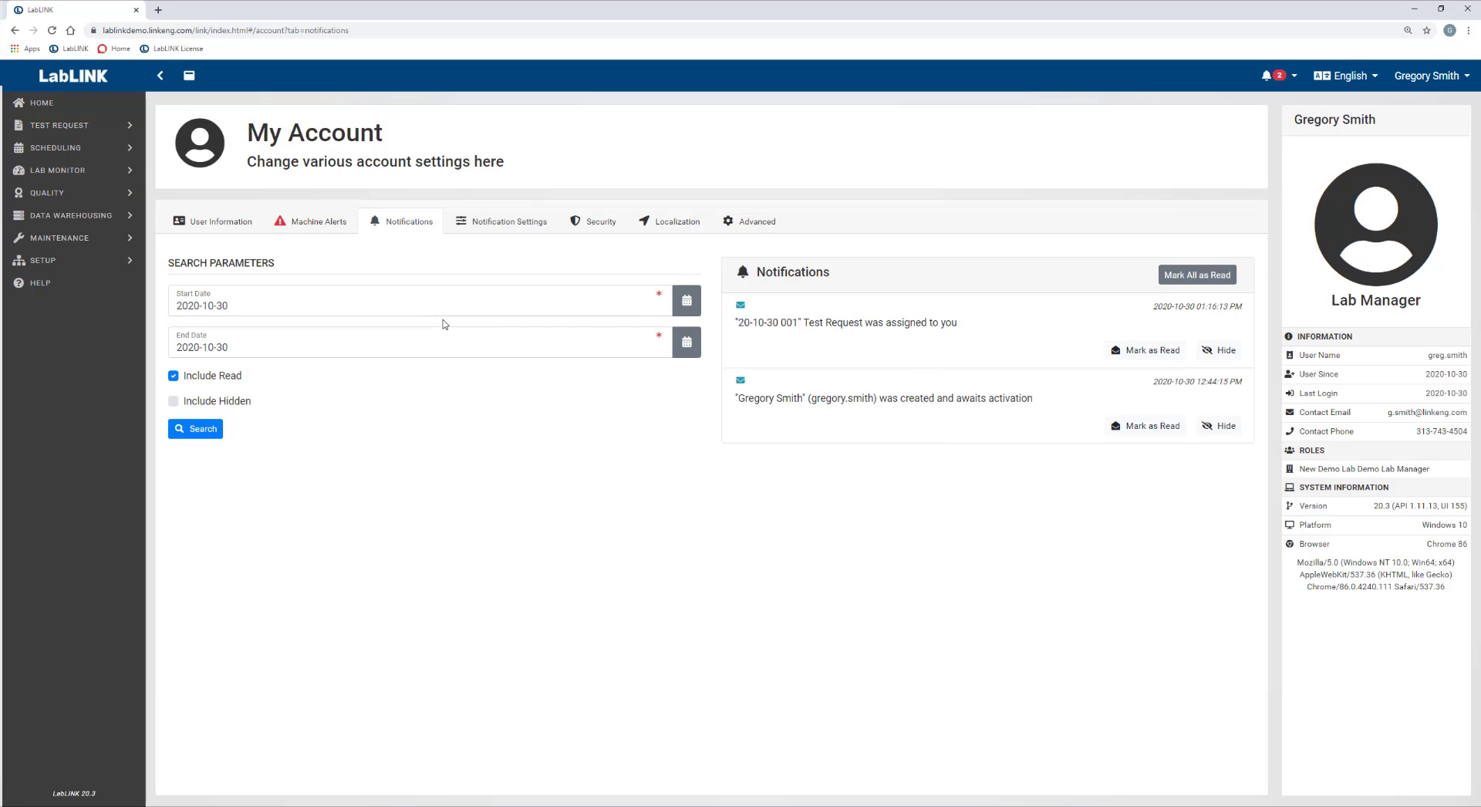
pyautogui.click(1201, 281)
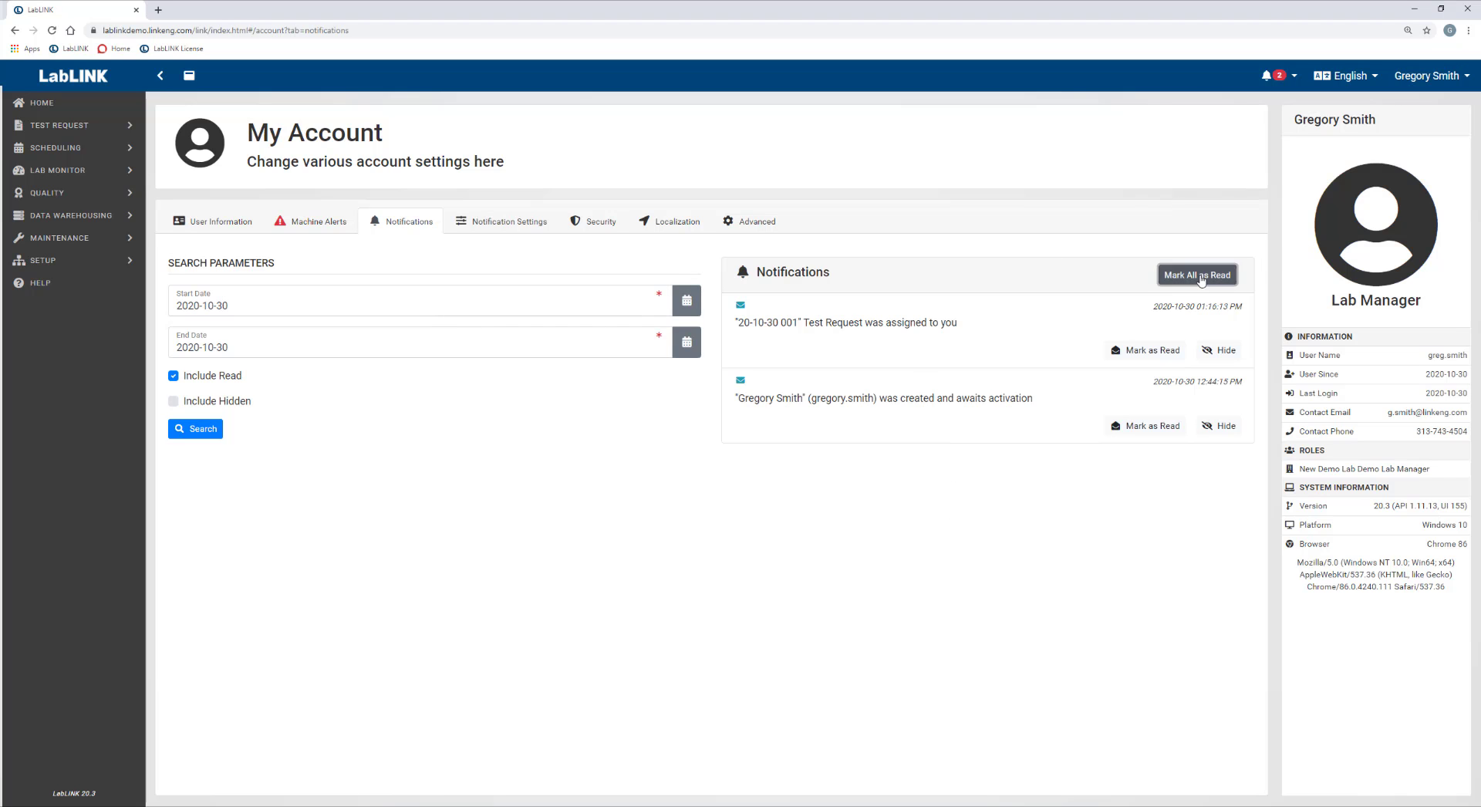
pyautogui.click(789, 160)
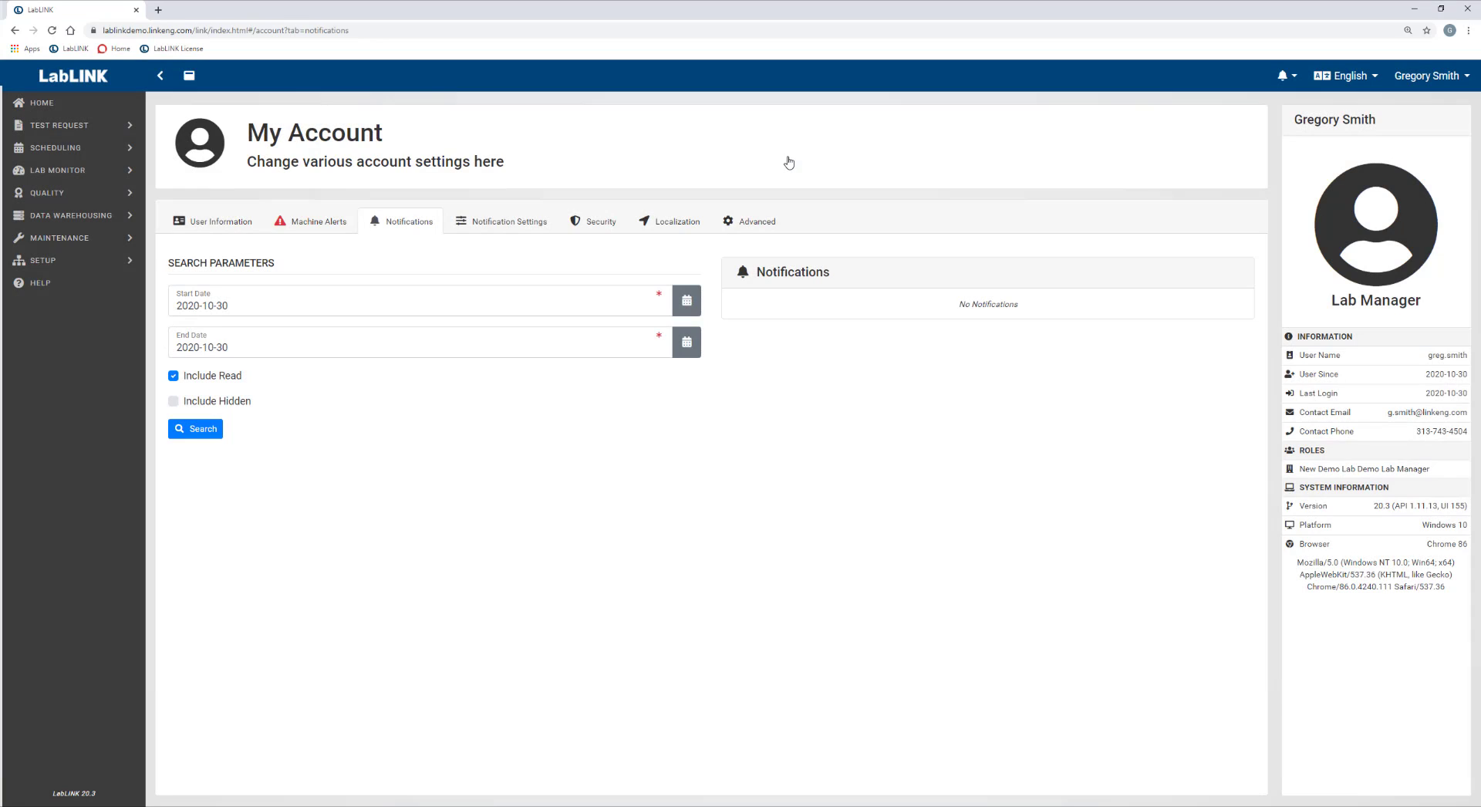